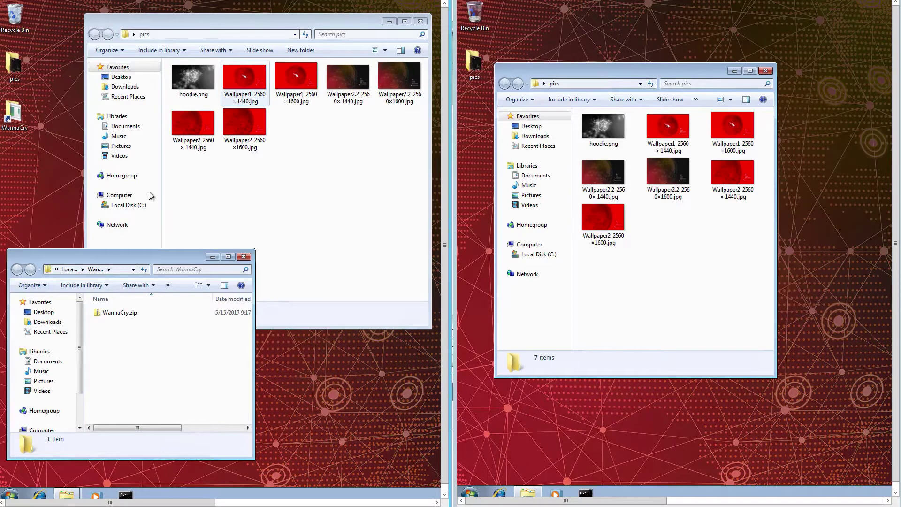
Extract WannaCry.zip in place with 7-Zip's Extract Here, which brings up the password prompt
{"action": "left_click", "coordinate": [121, 315]}
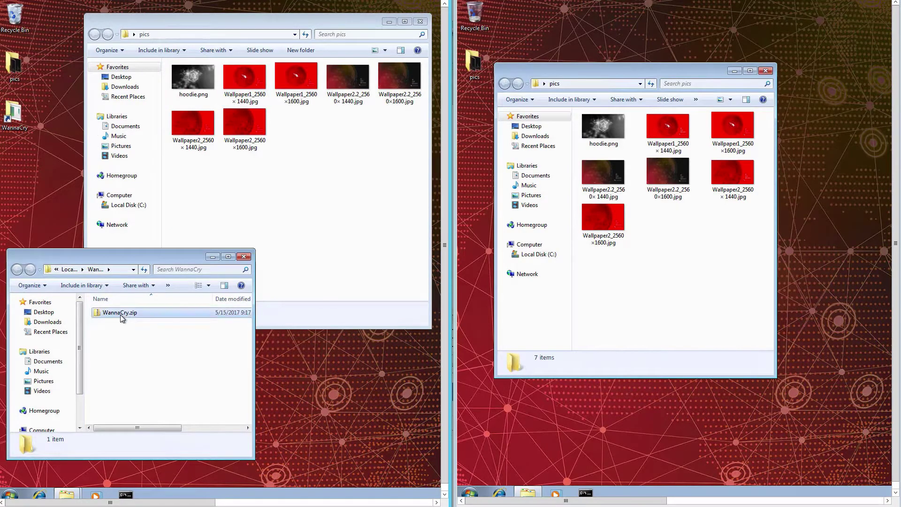
{"action": "right_click", "coordinate": [120, 315]}
{"action": "mouse_move", "coordinate": [162, 179]}
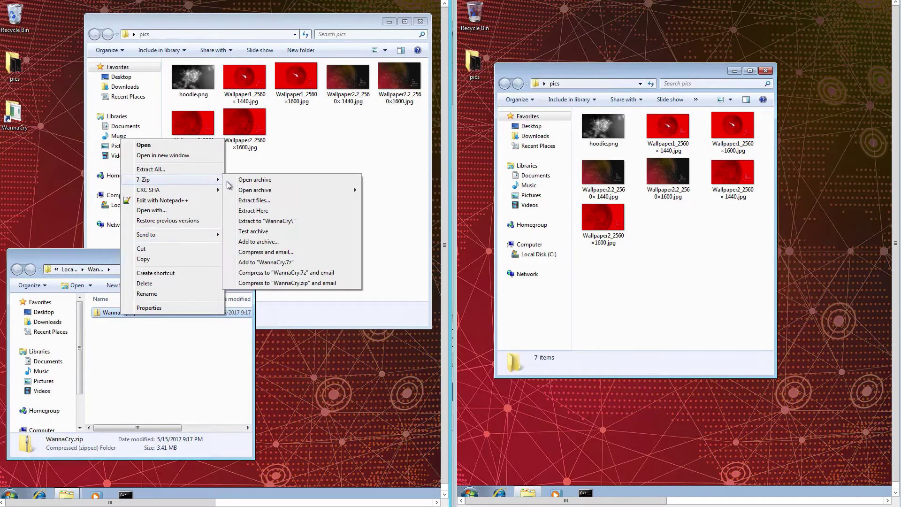
{"action": "left_click", "coordinate": [305, 210]}
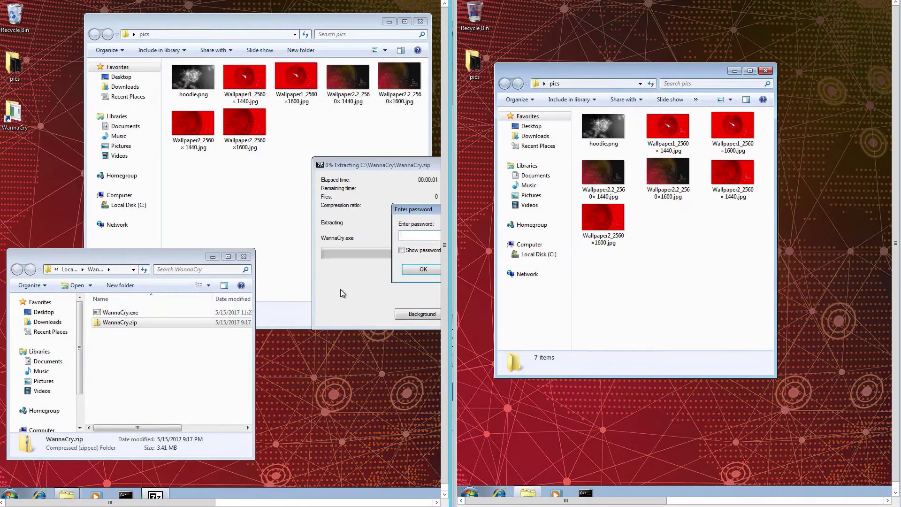
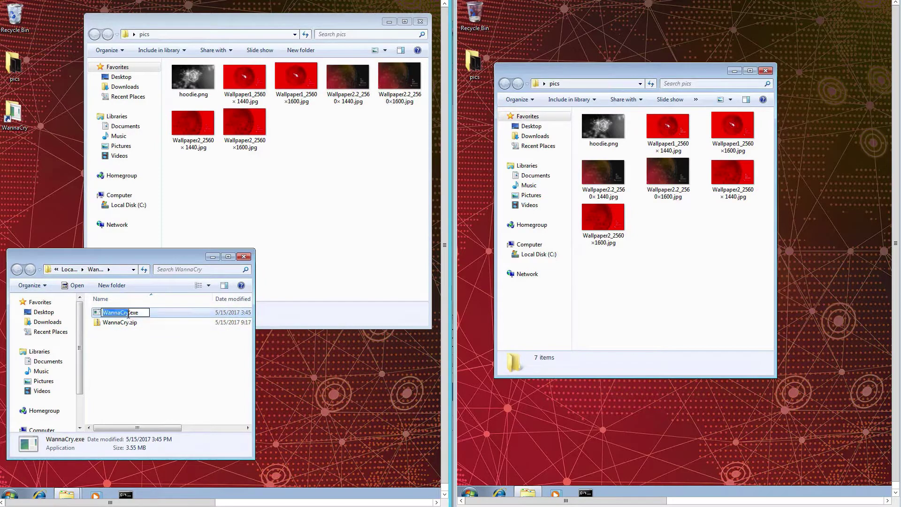
Append -04 to the extracted executable's name, making it WannaCry-04.exe
{"action": "type", "text": "-04"}
{"action": "left_click", "coordinate": [145, 366]}
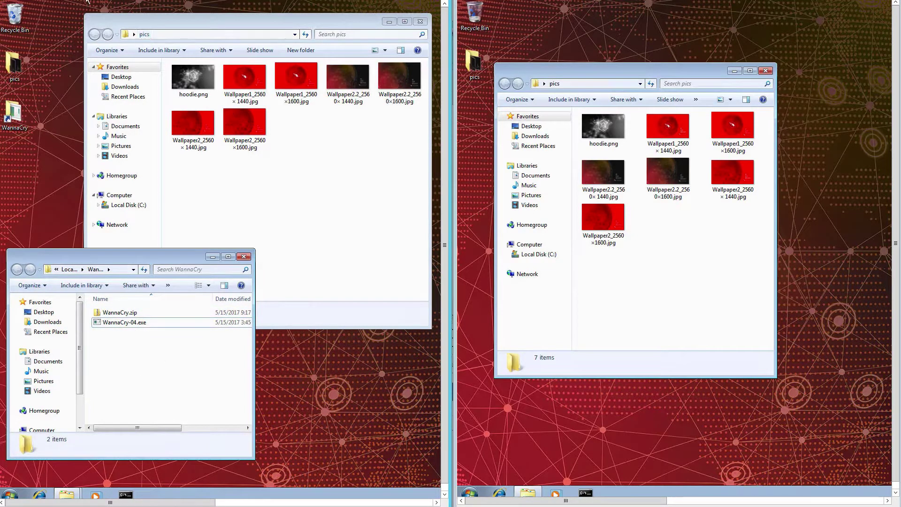
Nudge the second system's pics window slightly right and select WannaCry-04.exe
{"action": "left_click", "coordinate": [610, 71]}
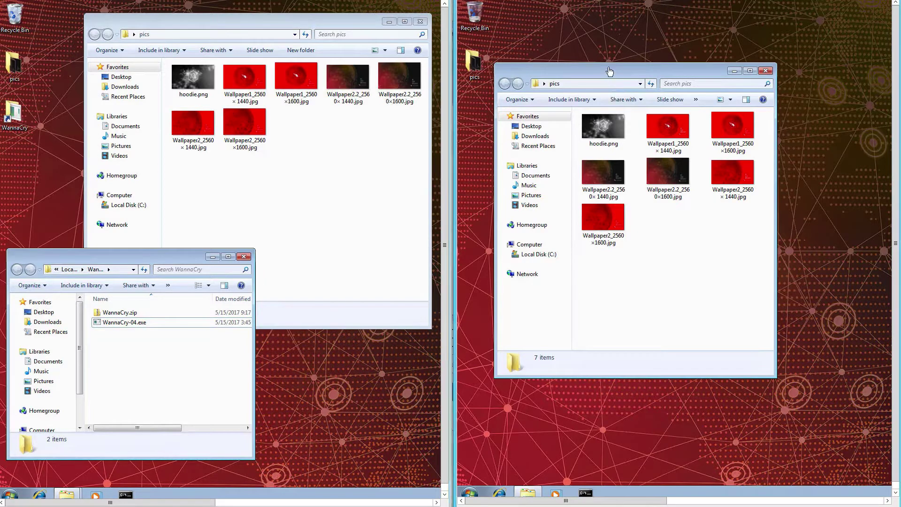
{"action": "left_click_drag", "start_coordinate": [616, 68], "coordinate": [641, 64]}
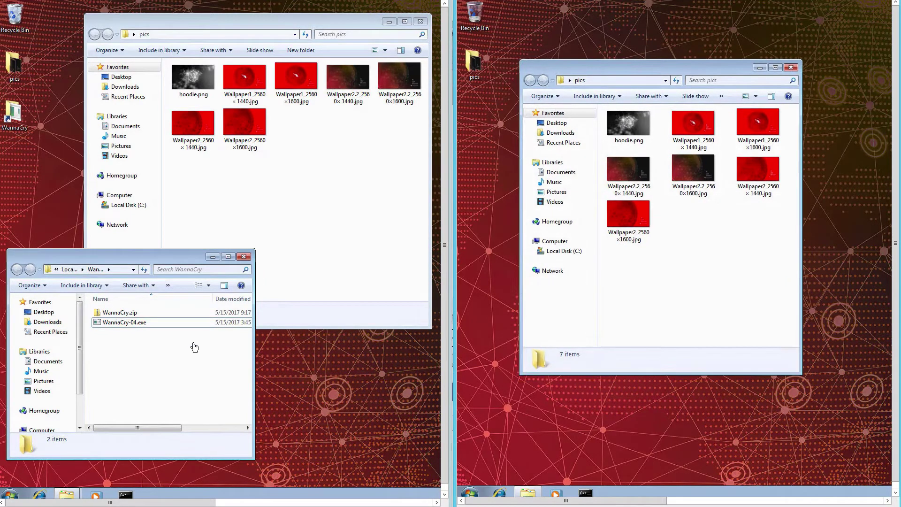
{"action": "left_click", "coordinate": [115, 323]}
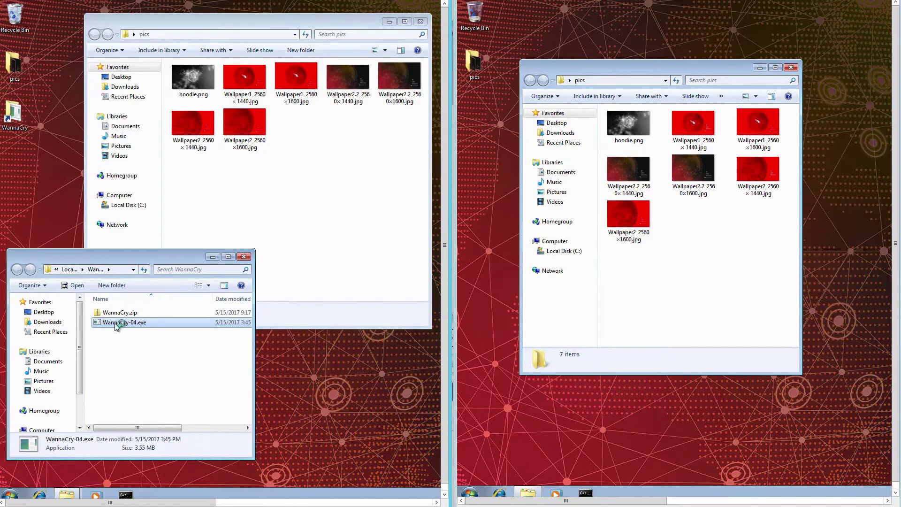
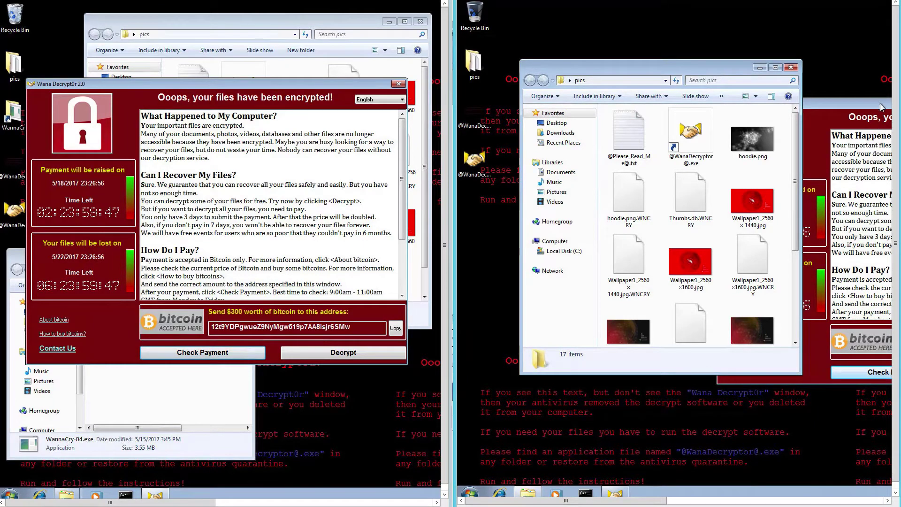
Drag the Wana Decrypt0r ransom window aside
{"action": "left_click_drag", "start_coordinate": [842, 108], "coordinate": [646, 96]}
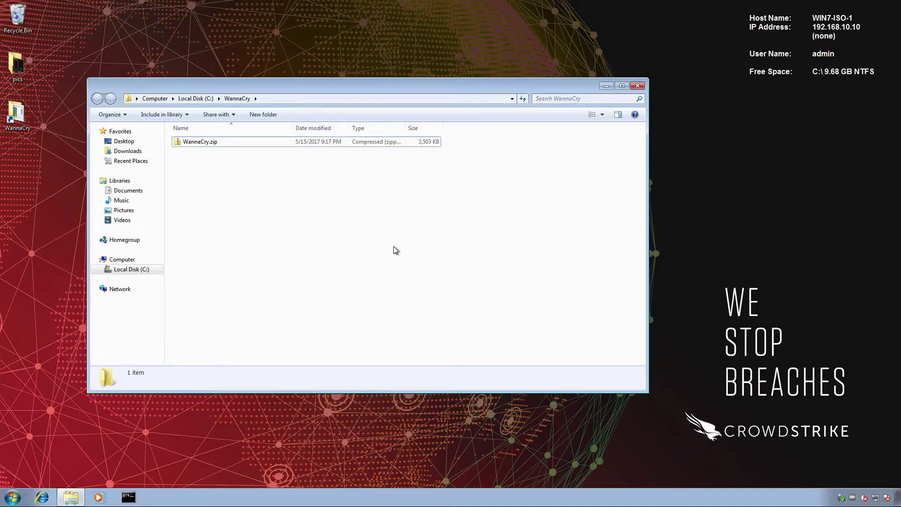
Extract WannaCry.zip into the folder with 7-Zip using the archive password
{"action": "right_click", "coordinate": [188, 143]}
{"action": "mouse_move", "coordinate": [244, 183]}
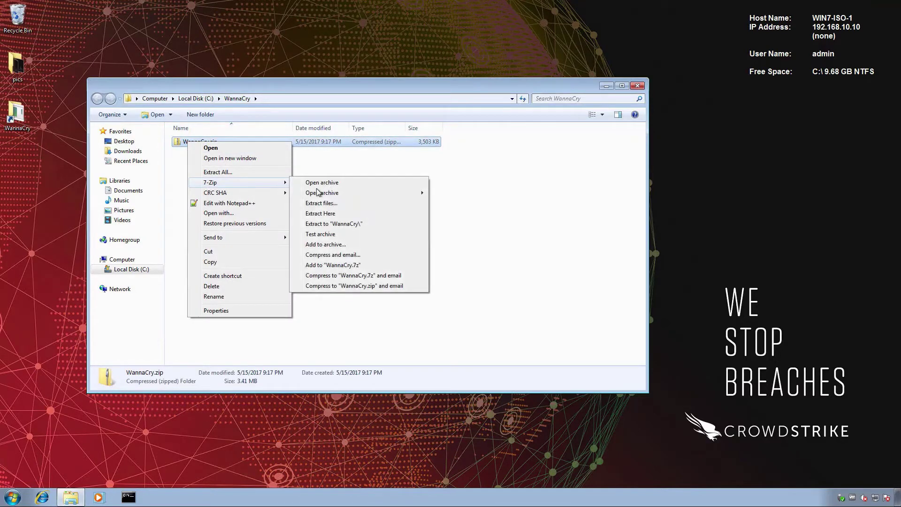
{"action": "left_click", "coordinate": [332, 213]}
{"action": "type", "text": "infected"}
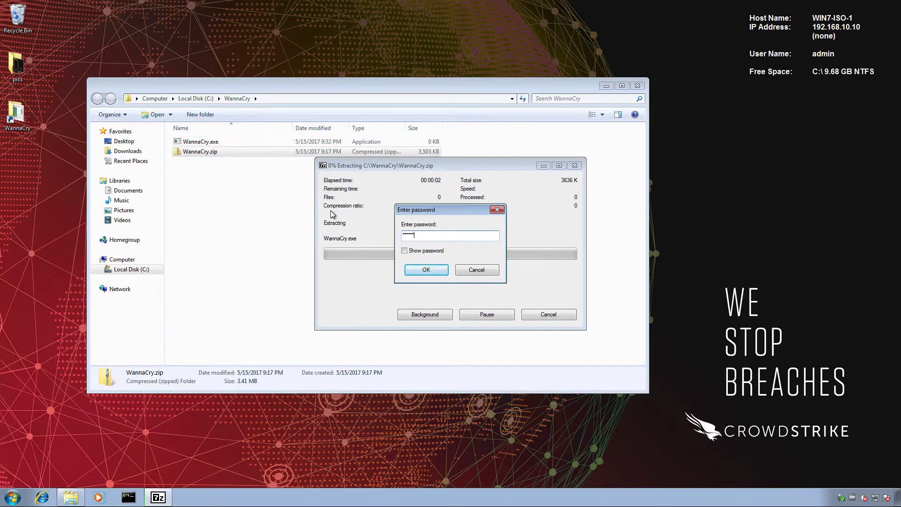
{"action": "key", "text": "Return"}
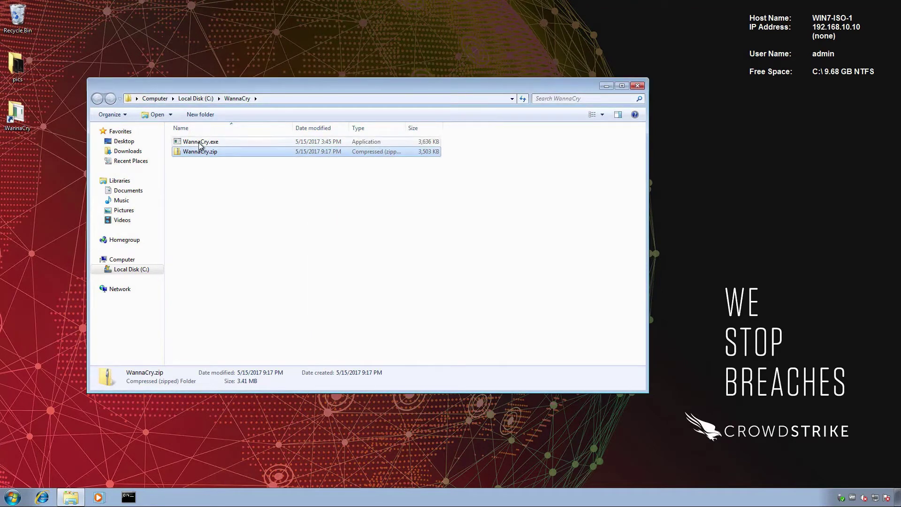
Try running WannaCry.exe and dismiss the access error when it is blocked
{"action": "left_click", "coordinate": [199, 142]}
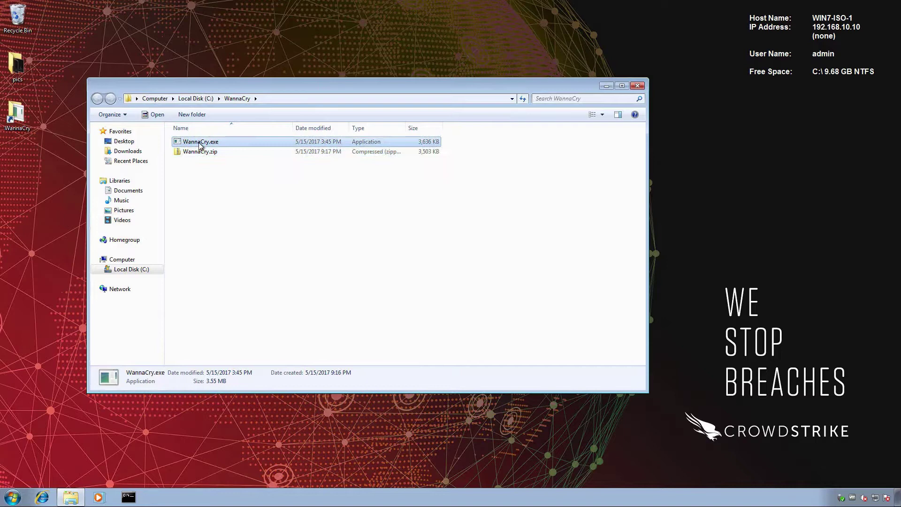
{"action": "double_click", "coordinate": [200, 142]}
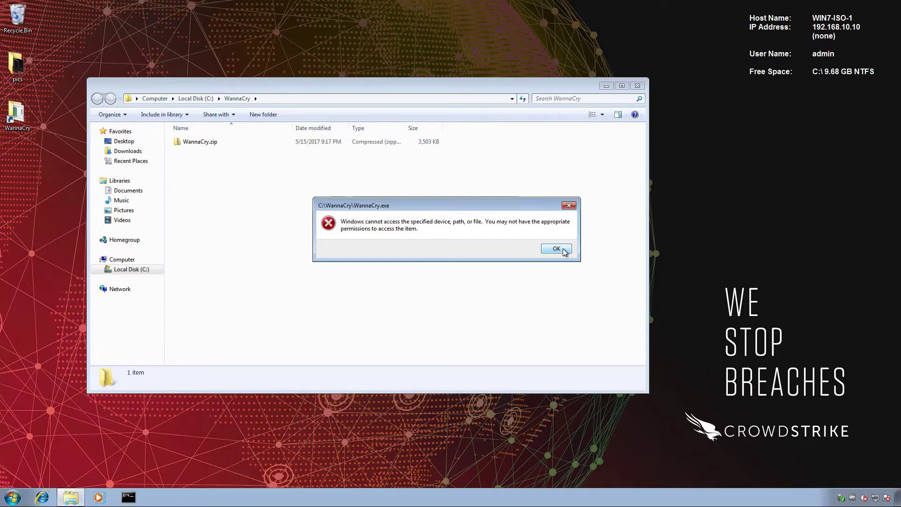
{"action": "left_click", "coordinate": [558, 249]}
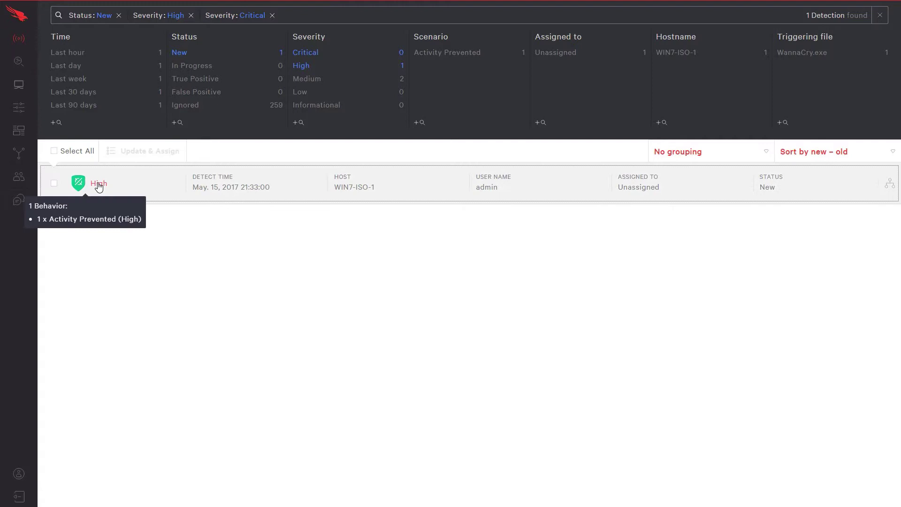
Expand the High WannaCry.exe detection and select its process-tree node to view block details
{"action": "left_click", "coordinate": [98, 186]}
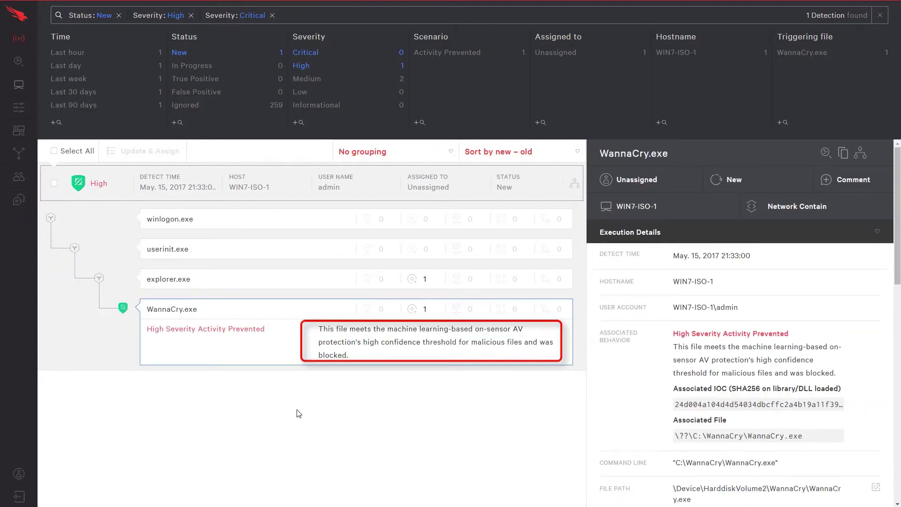
{"action": "left_click", "coordinate": [288, 341]}
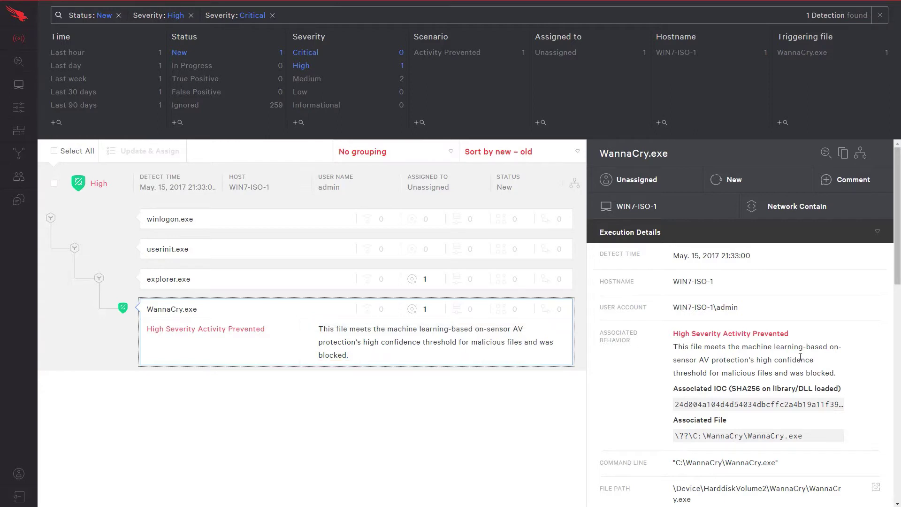
{"action": "scroll", "coordinate": [800, 356], "scroll_direction": "down", "scroll_amount": 3}
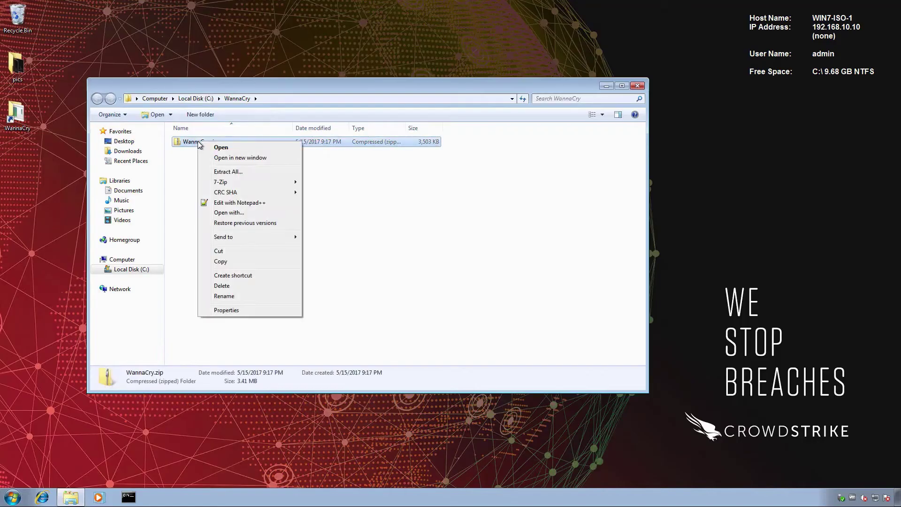
Re-extract WannaCry.exe from the zip with the archive password and open it in Notepad++
{"action": "mouse_move", "coordinate": [252, 182]}
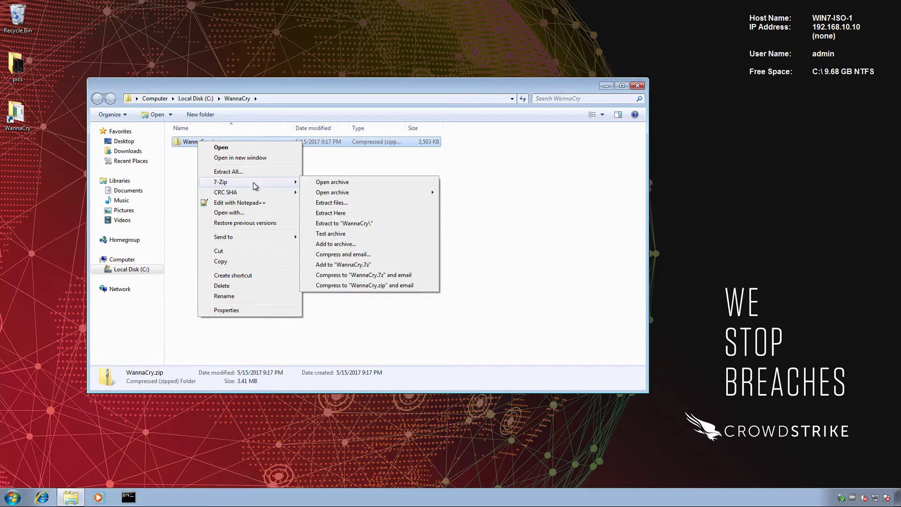
{"action": "left_click", "coordinate": [352, 215]}
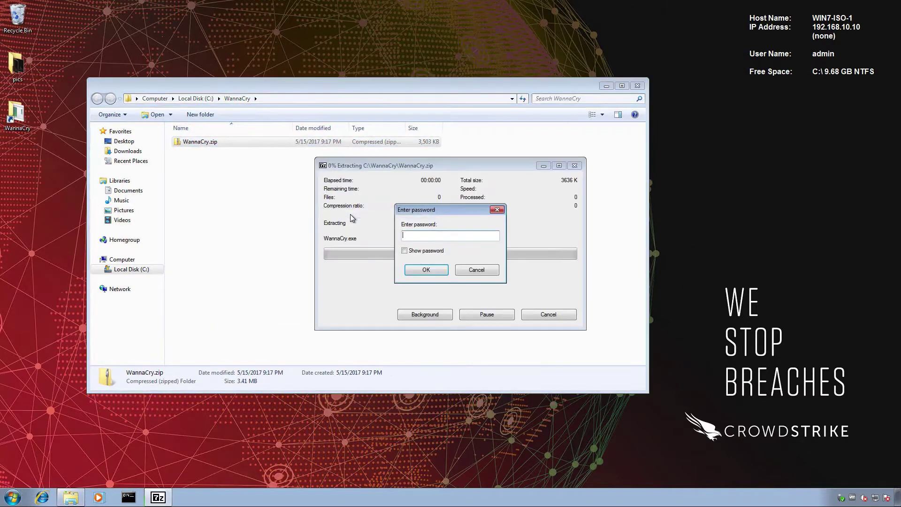
{"action": "type", "text": "infec"}
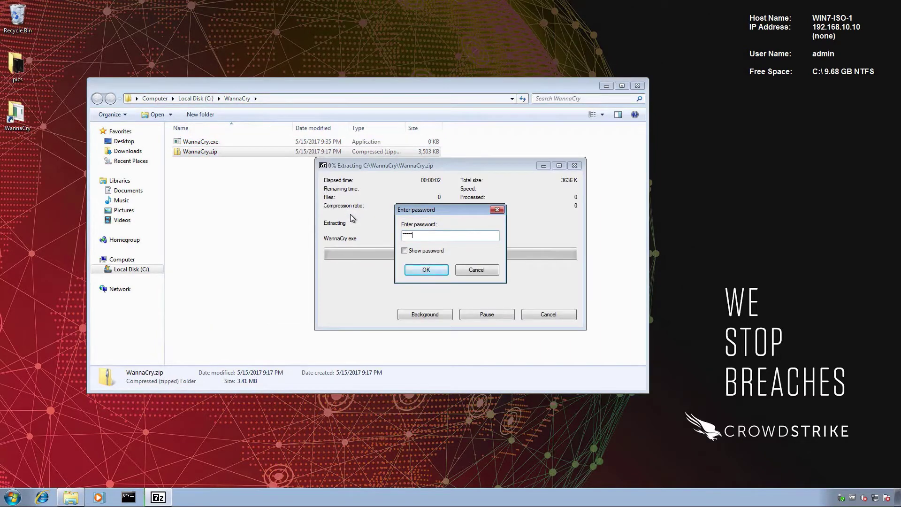
{"action": "type", "text": "ted"}
{"action": "key", "text": "Return"}
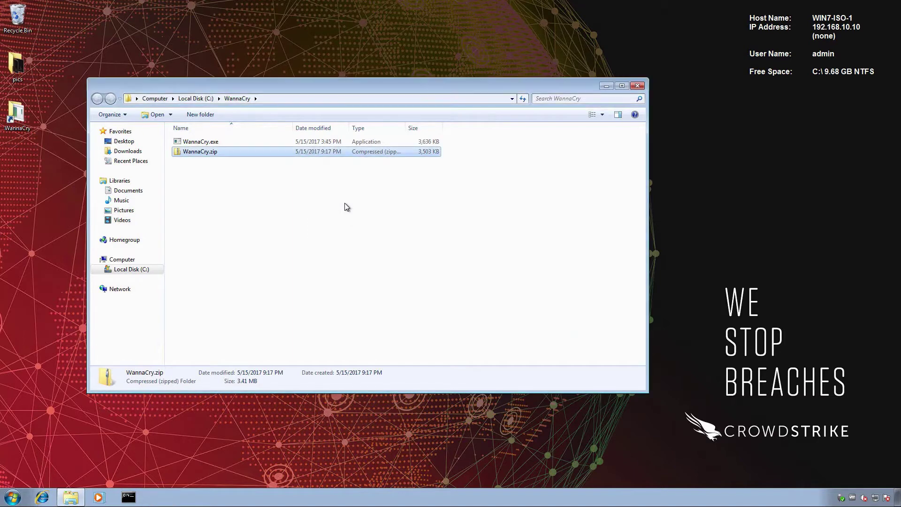
{"action": "right_click", "coordinate": [190, 142]}
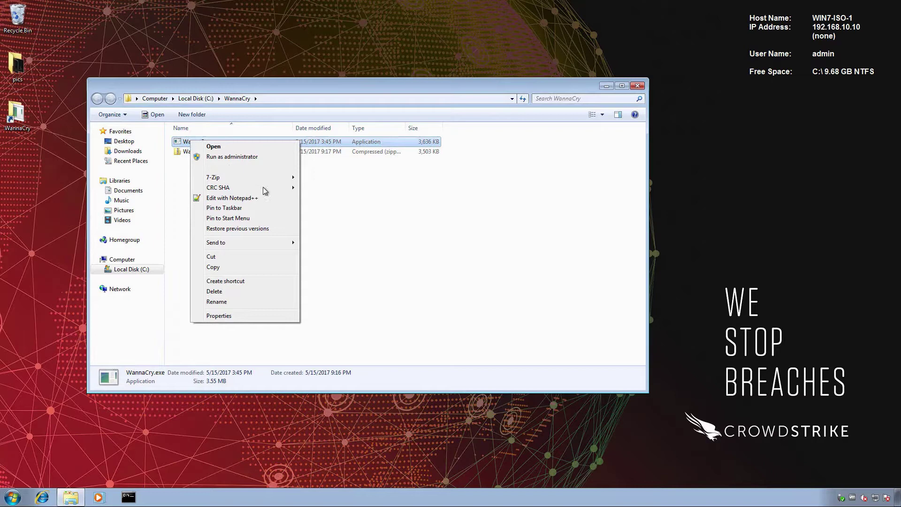
{"action": "left_click", "coordinate": [249, 197]}
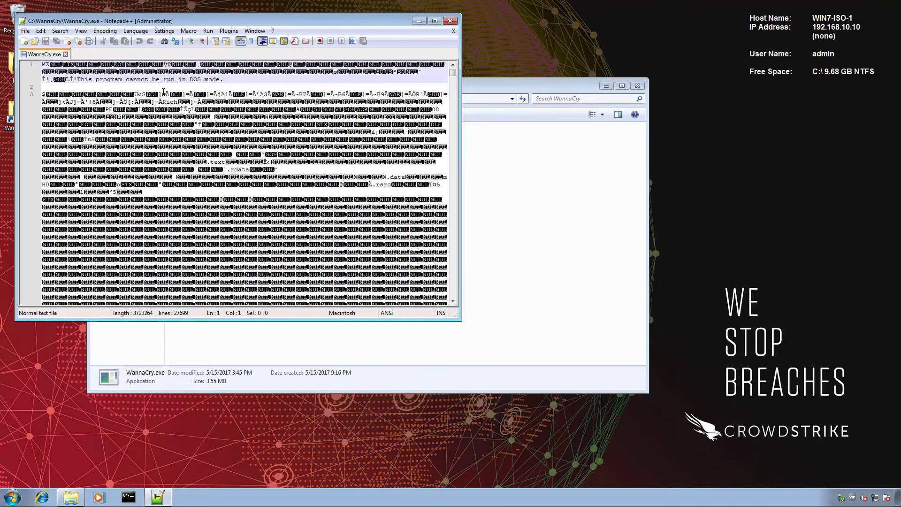
Change 'program' to 'pr0gram' in line 1, save WannaCry.exe, and close Notepad++
{"action": "left_click", "coordinate": [103, 80]}
{"action": "key", "text": "Delete"}
{"action": "type", "text": "0"}
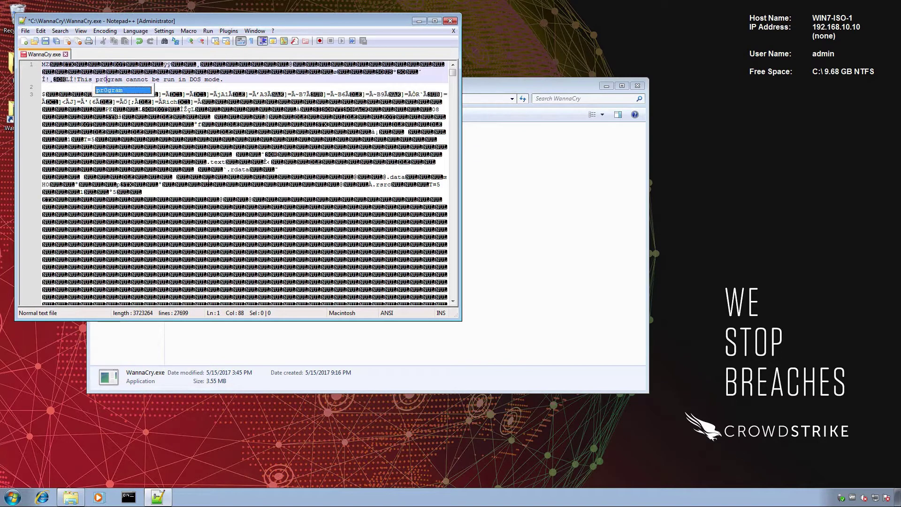
{"action": "left_click", "coordinate": [45, 41]}
{"action": "left_click", "coordinate": [450, 21]}
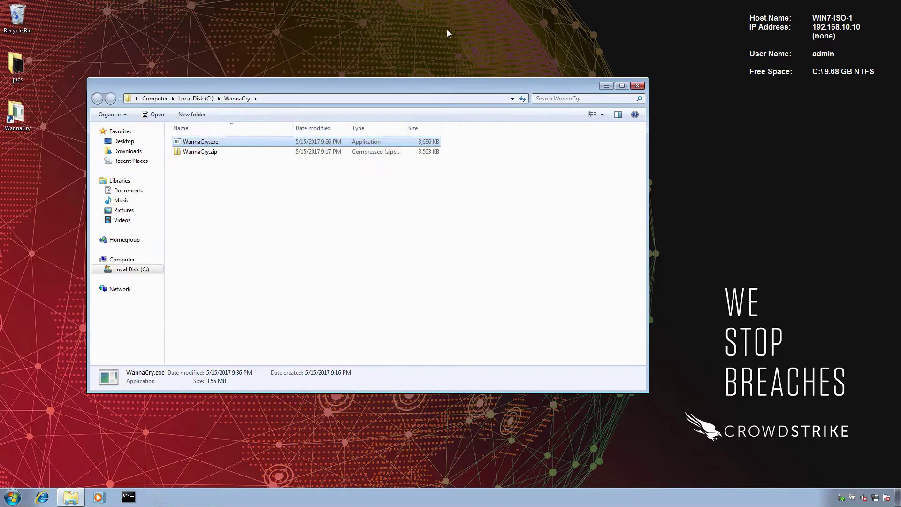
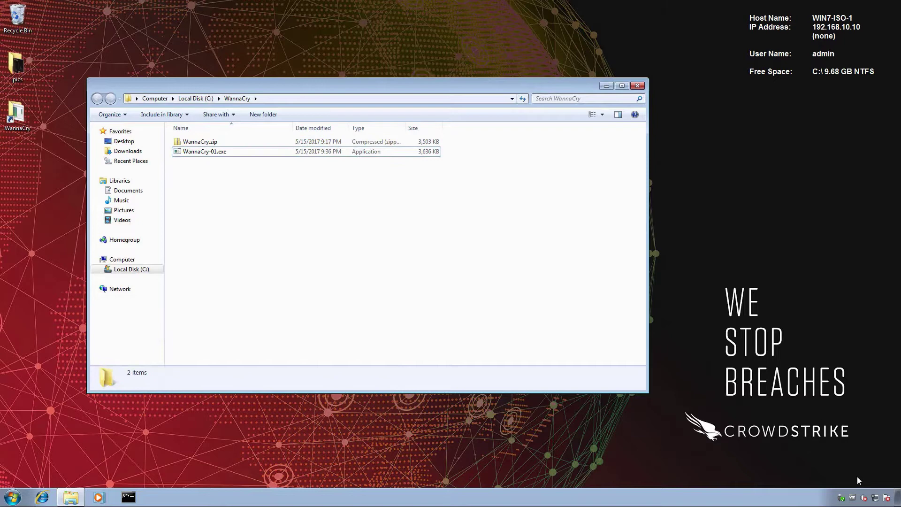
Disable the Local Area Connection from Network and Sharing Center so the host goes offline
{"action": "right_click", "coordinate": [875, 499]}
{"action": "left_click", "coordinate": [832, 489]}
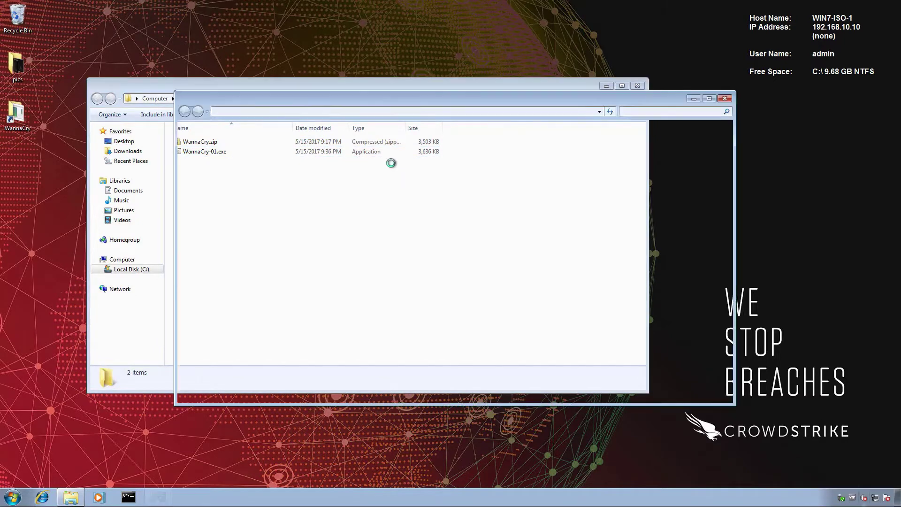
{"action": "left_click", "coordinate": [521, 212]}
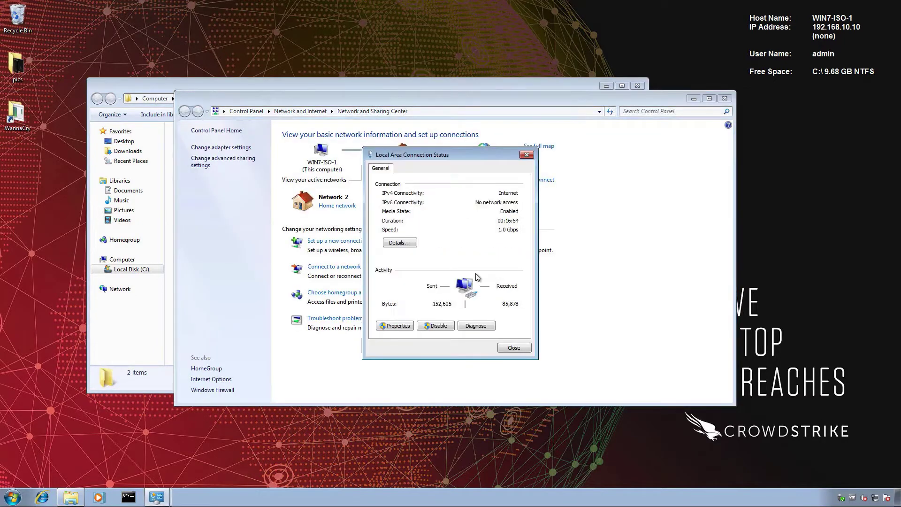
{"action": "left_click", "coordinate": [436, 325]}
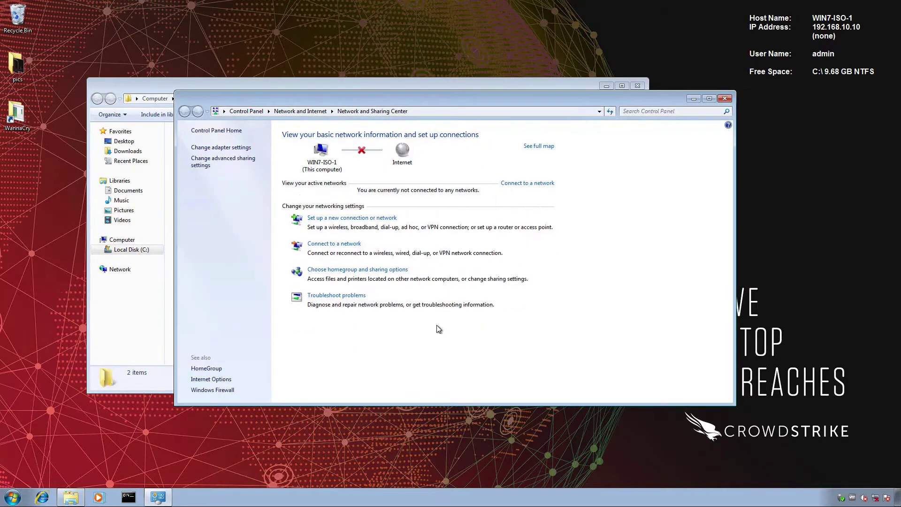
{"action": "left_click", "coordinate": [694, 98]}
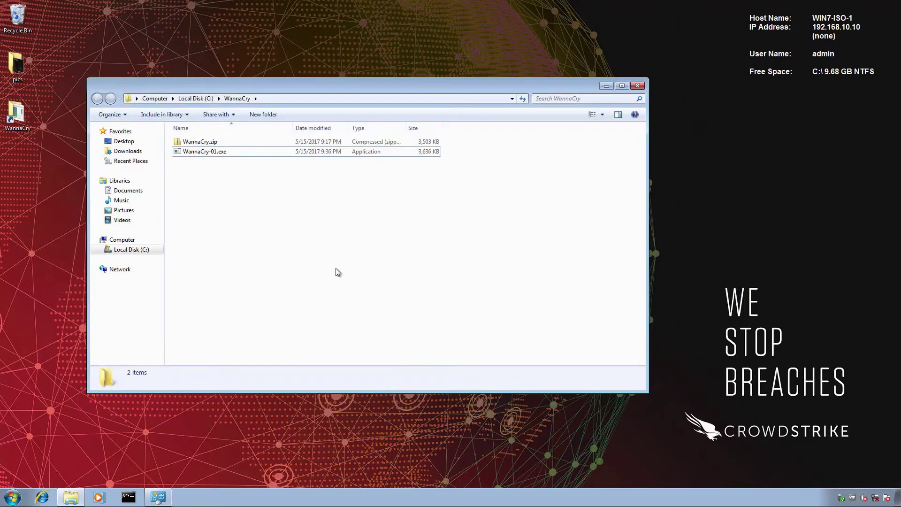
Run WannaCry-01.exe, dismiss the access error, and re-enable the Local Area Connection
{"action": "double_click", "coordinate": [206, 153]}
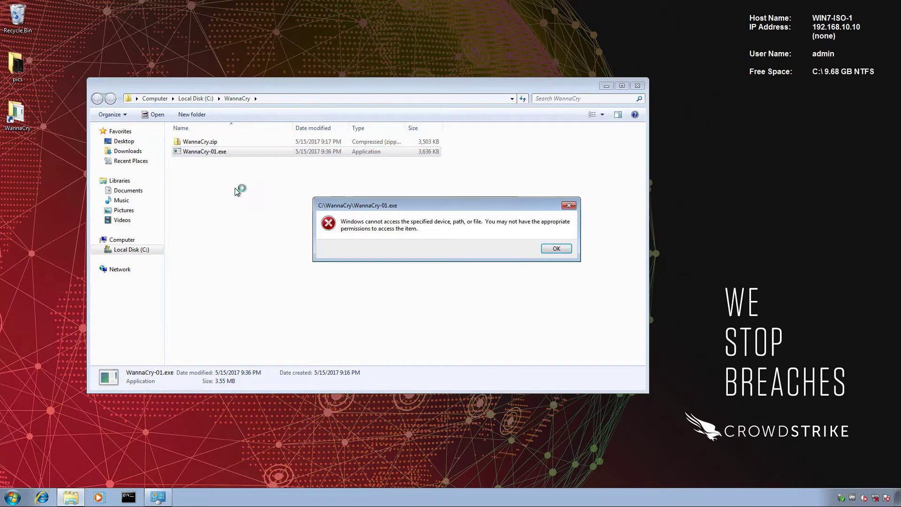
{"action": "left_click", "coordinate": [556, 248]}
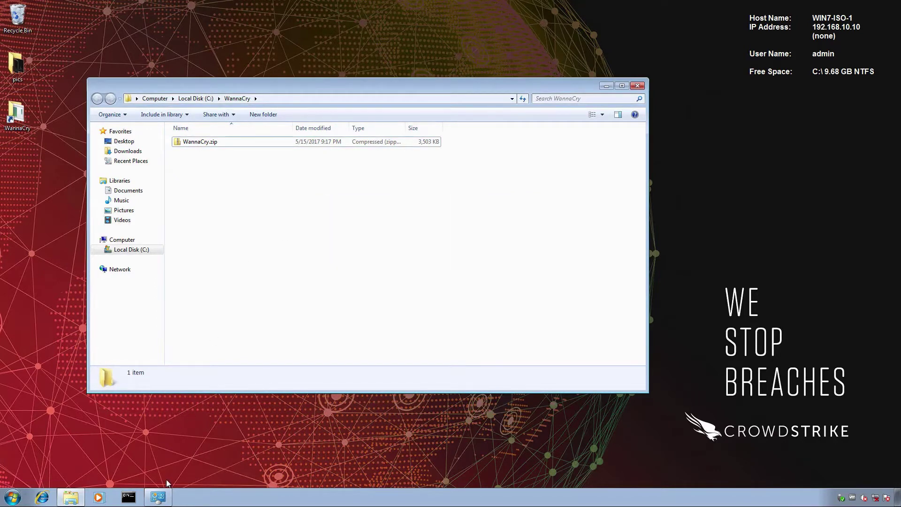
{"action": "left_click", "coordinate": [159, 496]}
{"action": "left_click", "coordinate": [218, 148]}
{"action": "right_click", "coordinate": [219, 144]}
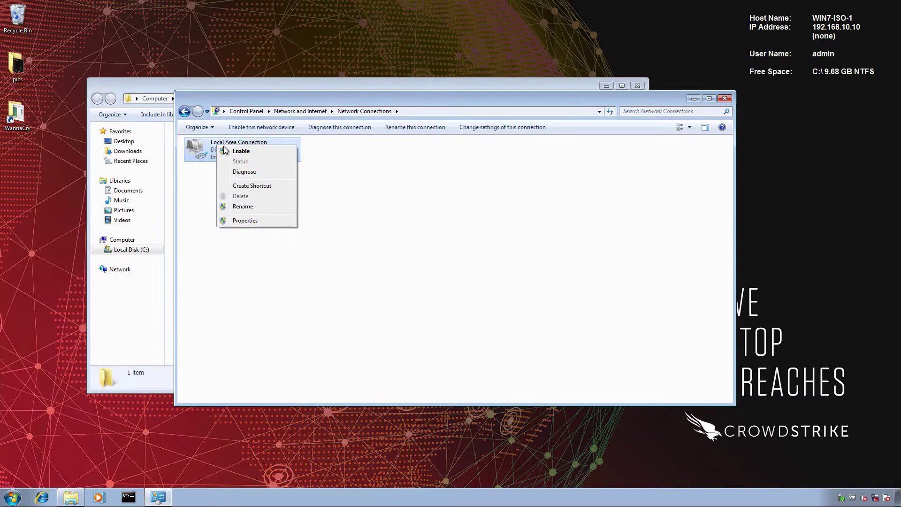
{"action": "left_click", "coordinate": [223, 147]}
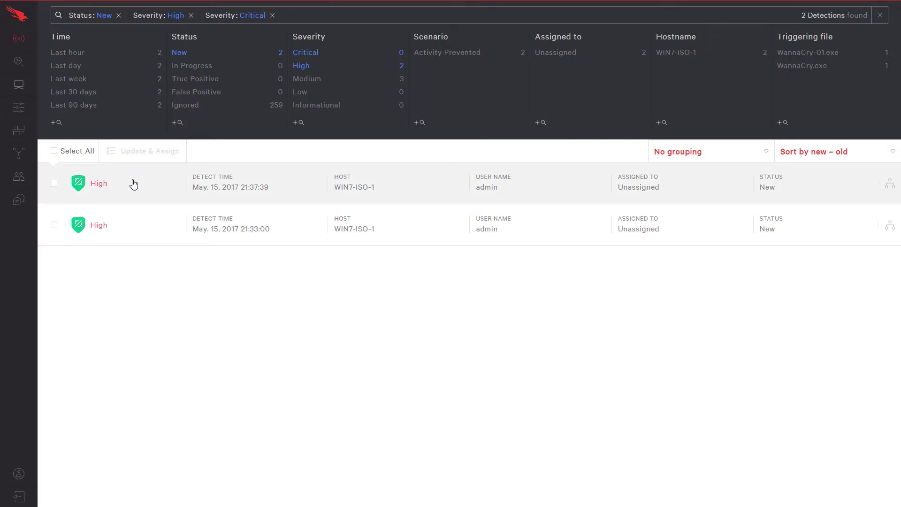
Open the newest High detection on WIN7-ISO-1 and show details for WannaCry-01.exe
{"action": "left_click", "coordinate": [134, 184]}
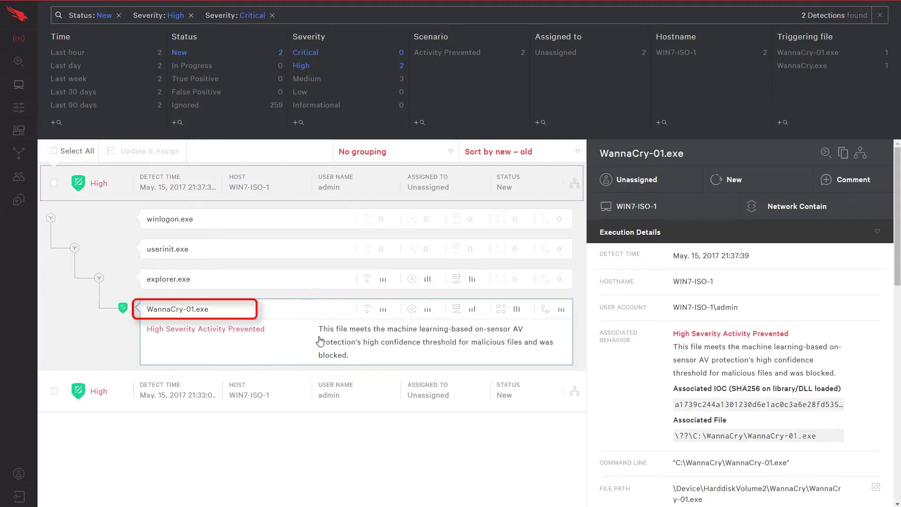
{"action": "left_click", "coordinate": [254, 341]}
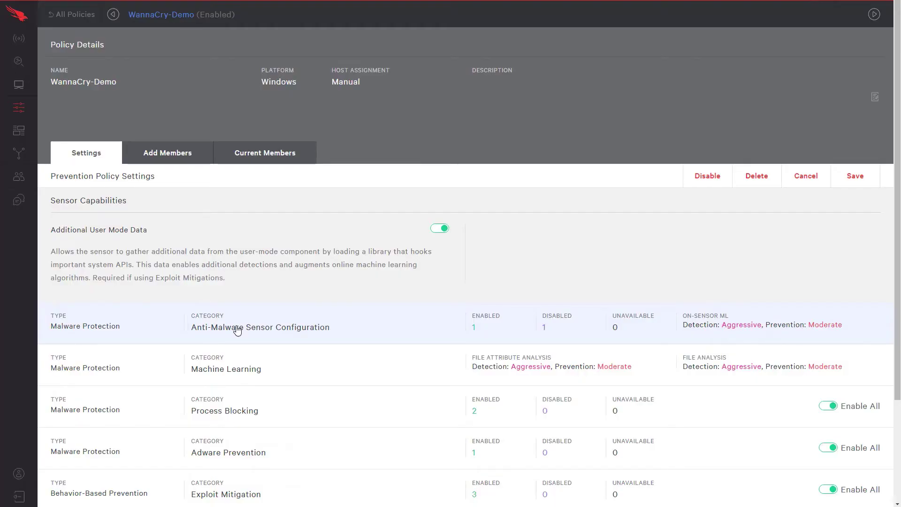
Turn off Next-Gen Antivirus and set File Attribute and File Analysis prevention to Disabled
{"action": "left_click", "coordinate": [236, 329]}
{"action": "left_click", "coordinate": [229, 357]}
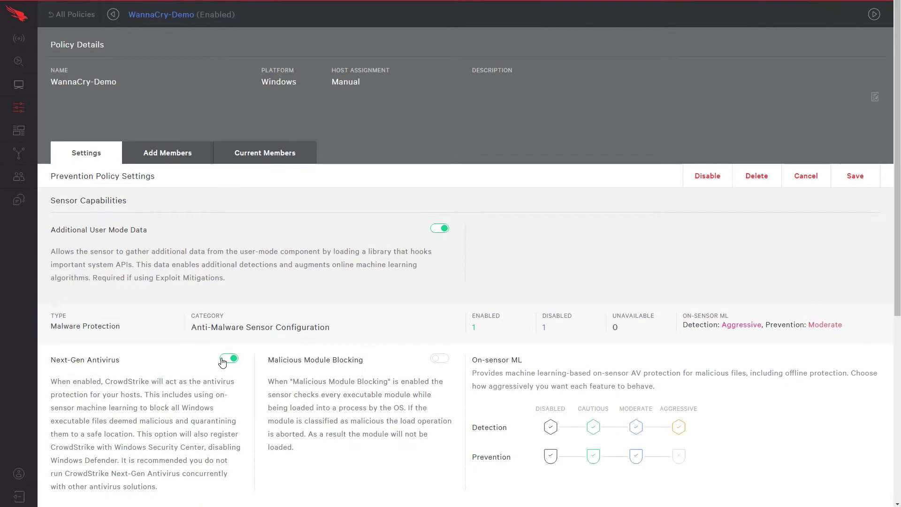
{"action": "scroll", "coordinate": [309, 393], "scroll_direction": "down", "scroll_amount": 5}
{"action": "left_click", "coordinate": [296, 333]}
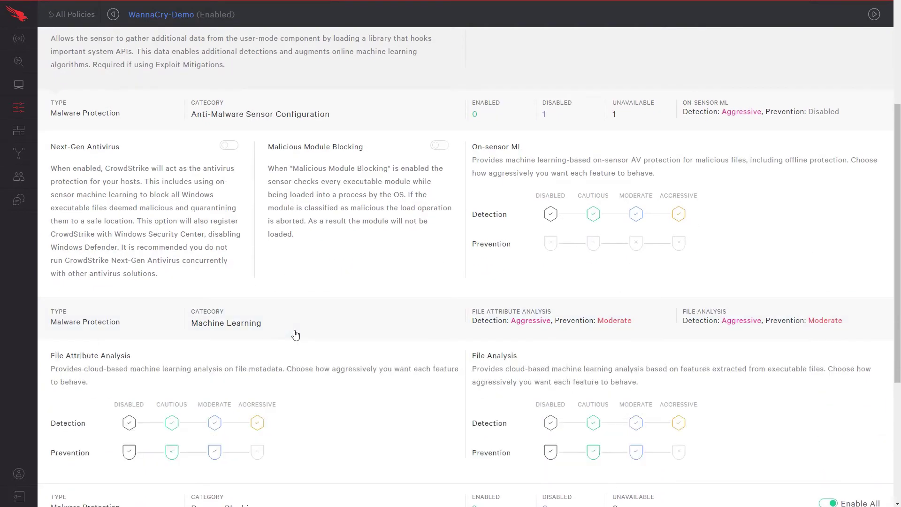
{"action": "left_click", "coordinate": [129, 453]}
{"action": "left_click", "coordinate": [550, 452]}
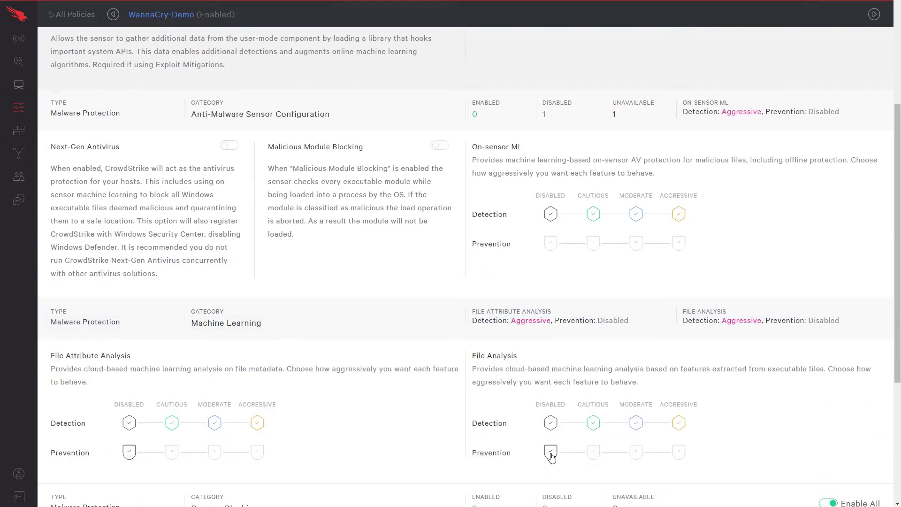
Disable File Attribute, File Analysis and On-sensor ML detection, then save and confirm the policy
{"action": "left_click", "coordinate": [129, 424]}
{"action": "left_click", "coordinate": [550, 423]}
{"action": "left_click", "coordinate": [551, 214]}
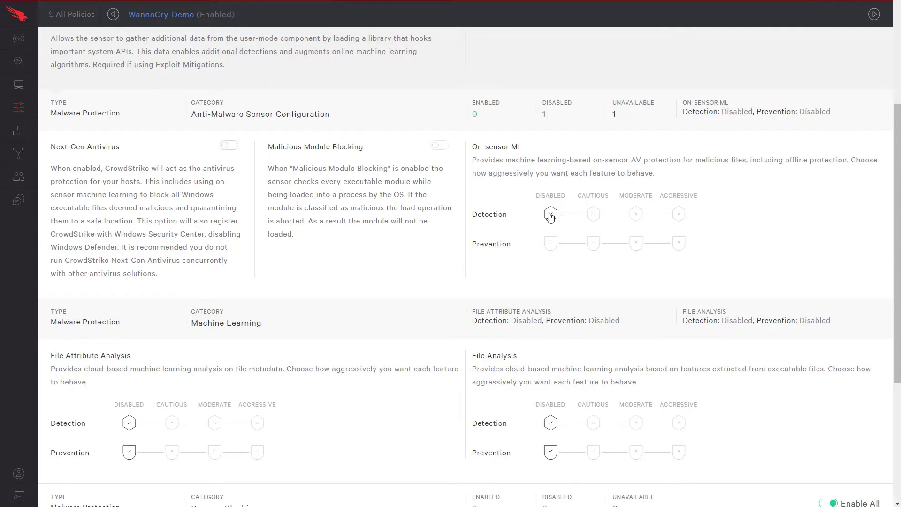
{"action": "scroll", "coordinate": [774, 144], "scroll_direction": "up", "scroll_amount": 5}
{"action": "left_click", "coordinate": [855, 197]}
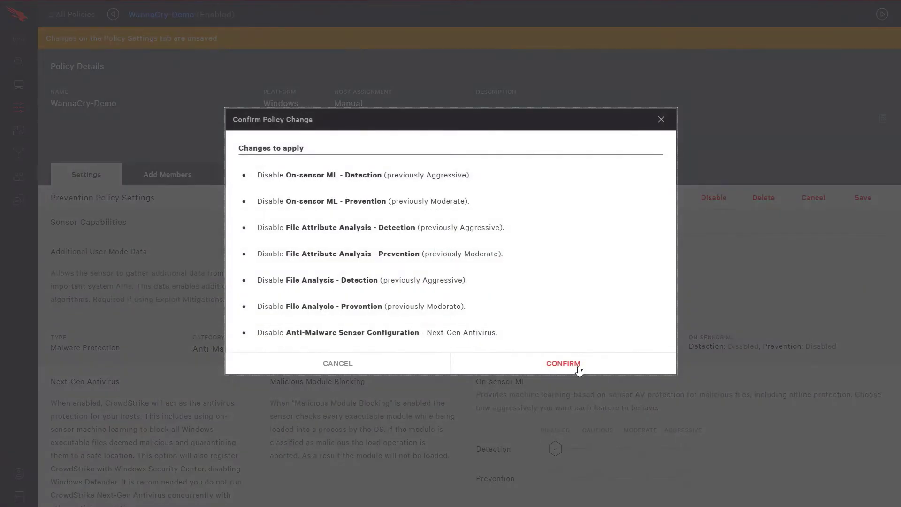
{"action": "left_click", "coordinate": [577, 368]}
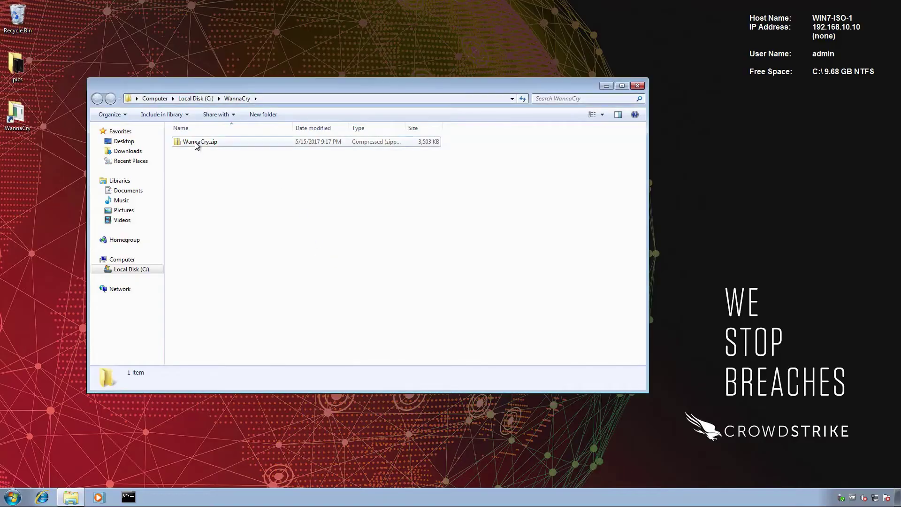
Extract WannaCry.exe from WannaCry.zip with 7-Zip
{"action": "right_click", "coordinate": [192, 143]}
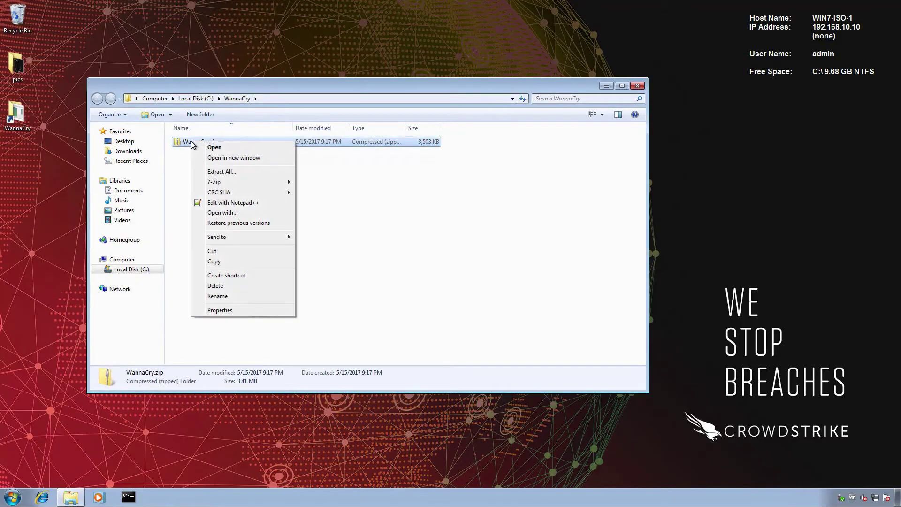
{"action": "mouse_move", "coordinate": [242, 183]}
{"action": "left_click", "coordinate": [347, 216]}
{"action": "key", "text": "Escape"}
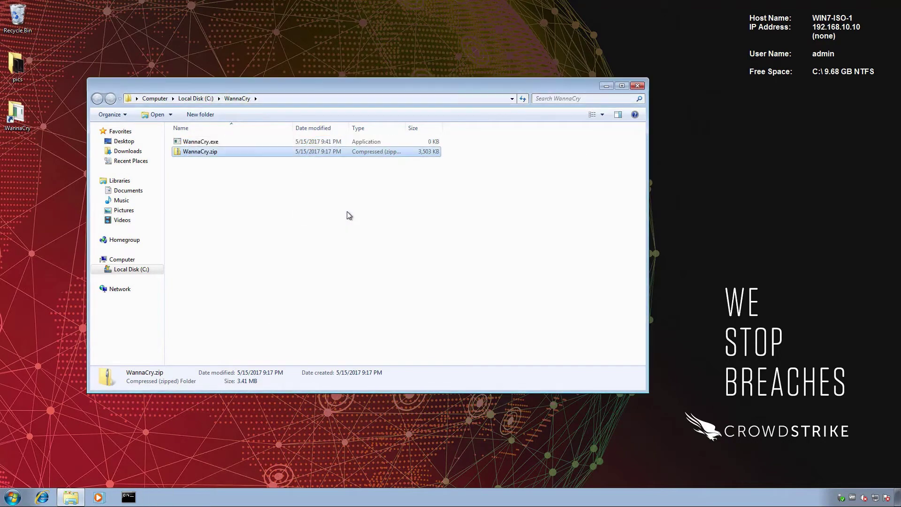
Alter WannaCry.exe in Notepad++ and save it
{"action": "right_click", "coordinate": [199, 142]}
{"action": "left_click", "coordinate": [246, 201]}
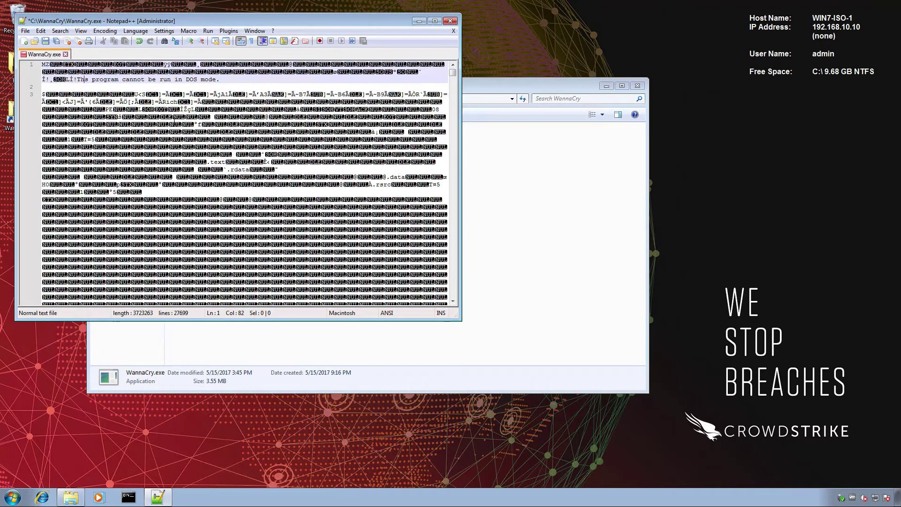
{"action": "left_click", "coordinate": [46, 41]}
{"action": "left_click", "coordinate": [450, 21]}
Rename the altered sample to WannaCry-02.exe
{"action": "left_click", "coordinate": [210, 143]}
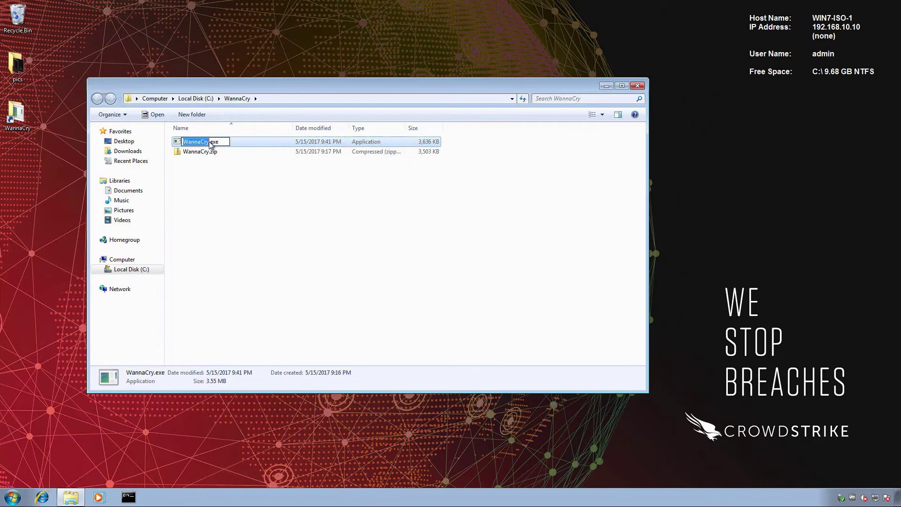
{"action": "type", "text": "WannaCry-02"}
{"action": "key", "text": "Return"}
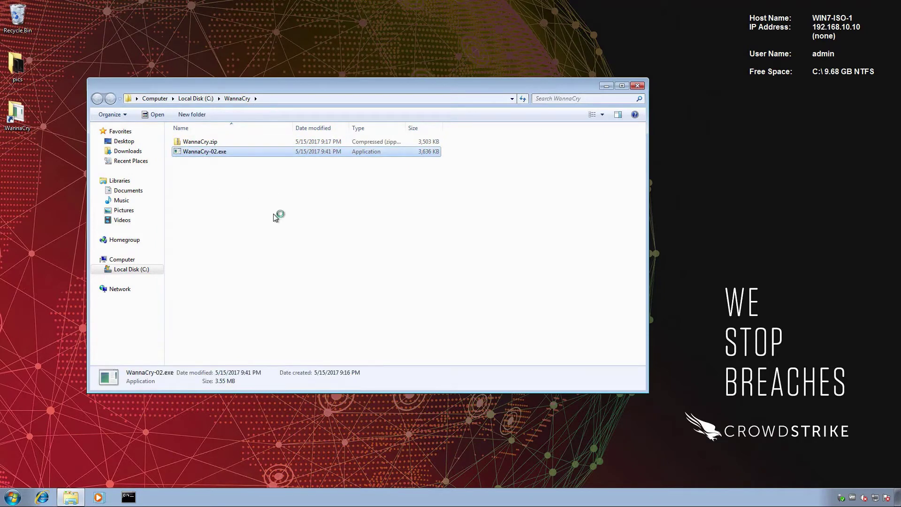
{"action": "left_click", "coordinate": [273, 213]}
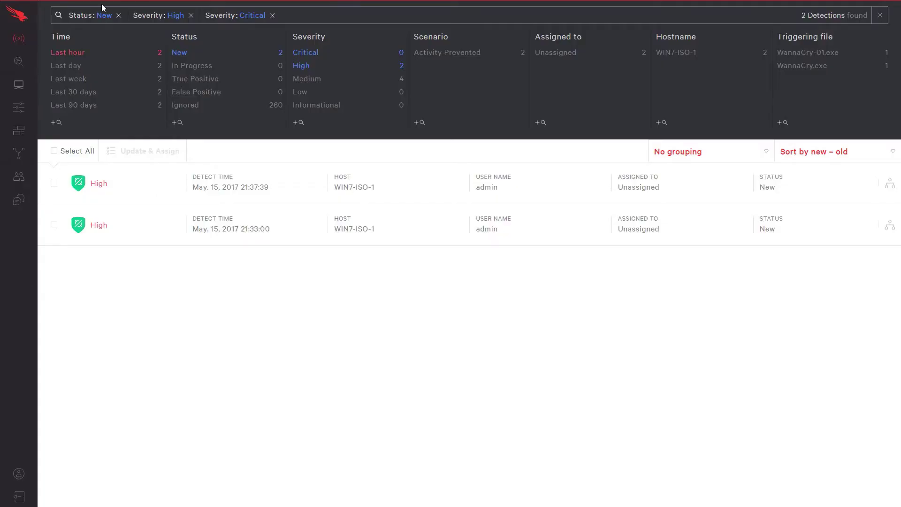
Reload the Falcon detections page to show the new WannaCry-02.exe detection
{"action": "key", "text": "F5"}
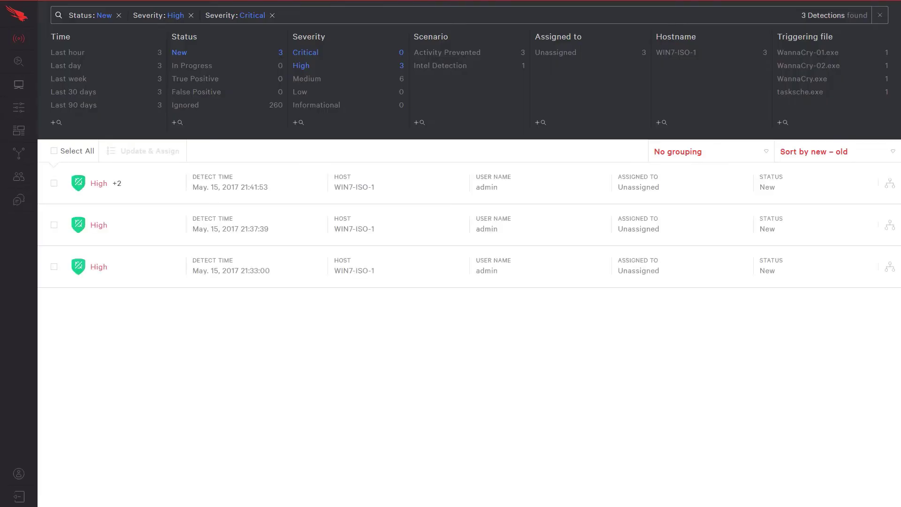
Open the newest detection and show execution details for the prevented tasksche.exe process
{"action": "left_click", "coordinate": [215, 187]}
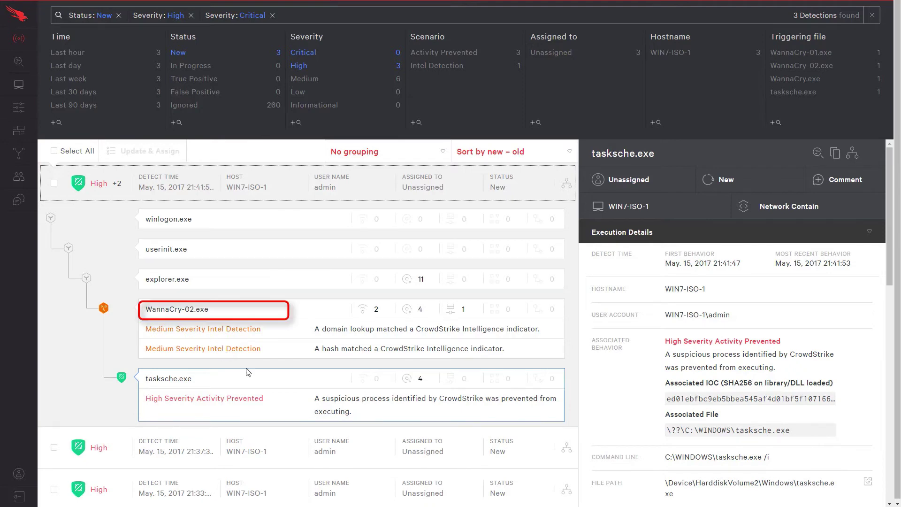
{"action": "left_click", "coordinate": [245, 407]}
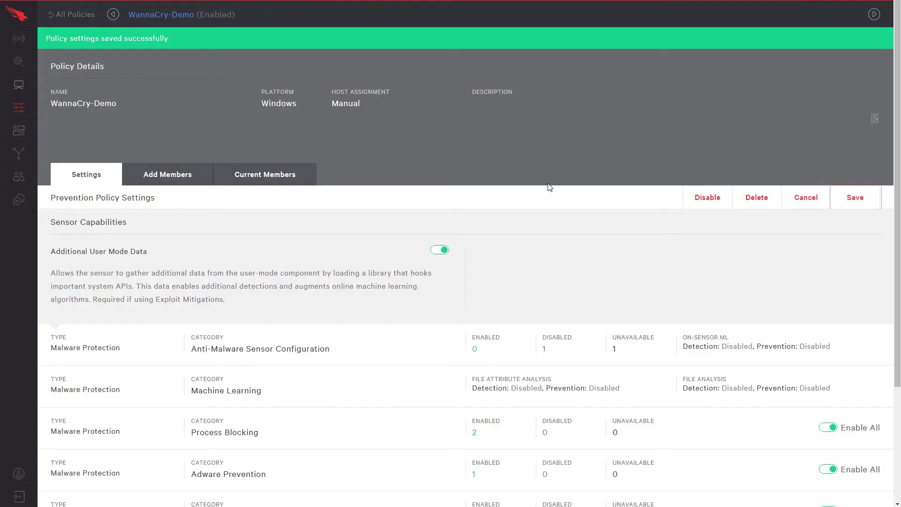
Turn off all Process Blocking, Adware, Exploit Mitigation and Ransomware protections
{"action": "scroll", "coordinate": [550, 187], "scroll_direction": "down", "scroll_amount": 2}
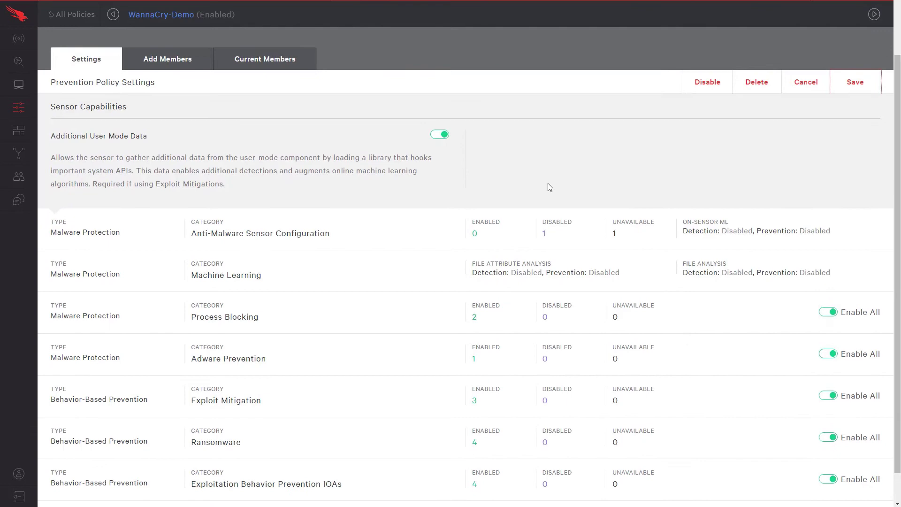
{"action": "left_click", "coordinate": [826, 320]}
{"action": "left_click", "coordinate": [826, 491]}
{"action": "scroll", "coordinate": [845, 413], "scroll_direction": "down", "scroll_amount": 5}
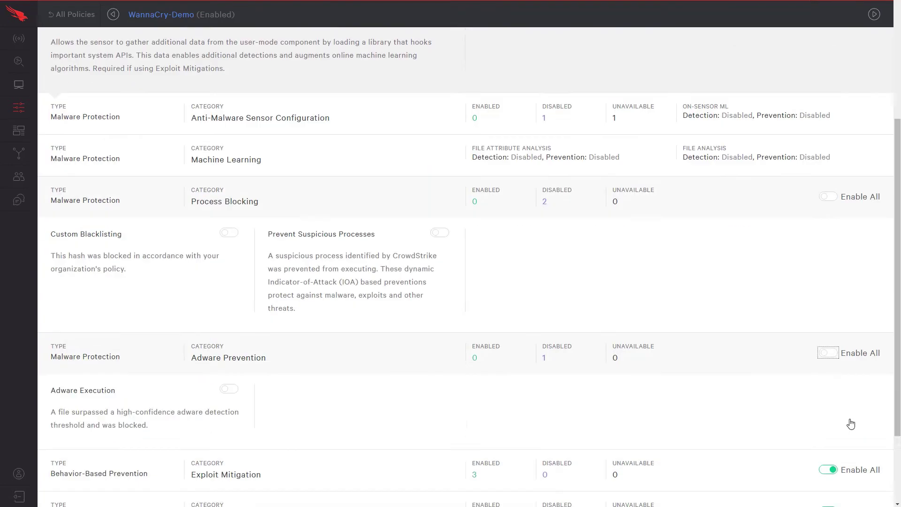
{"action": "left_click", "coordinate": [825, 364]}
{"action": "scroll", "coordinate": [825, 380], "scroll_direction": "down", "scroll_amount": 2}
{"action": "left_click", "coordinate": [826, 402]}
Turn off the Exploitation Behavior and Lateral Movement IOAs, then save and confirm the policy
{"action": "scroll", "coordinate": [817, 431], "scroll_direction": "down", "scroll_amount": 2}
{"action": "left_click", "coordinate": [828, 446]}
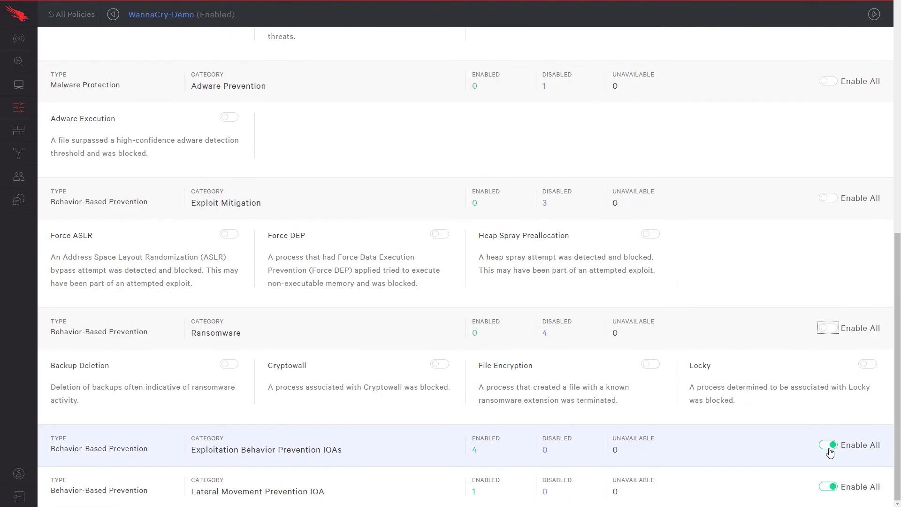
{"action": "scroll", "coordinate": [829, 451], "scroll_direction": "down", "scroll_amount": 2}
{"action": "left_click", "coordinate": [829, 487]}
{"action": "scroll", "coordinate": [811, 296], "scroll_direction": "up", "scroll_amount": 10}
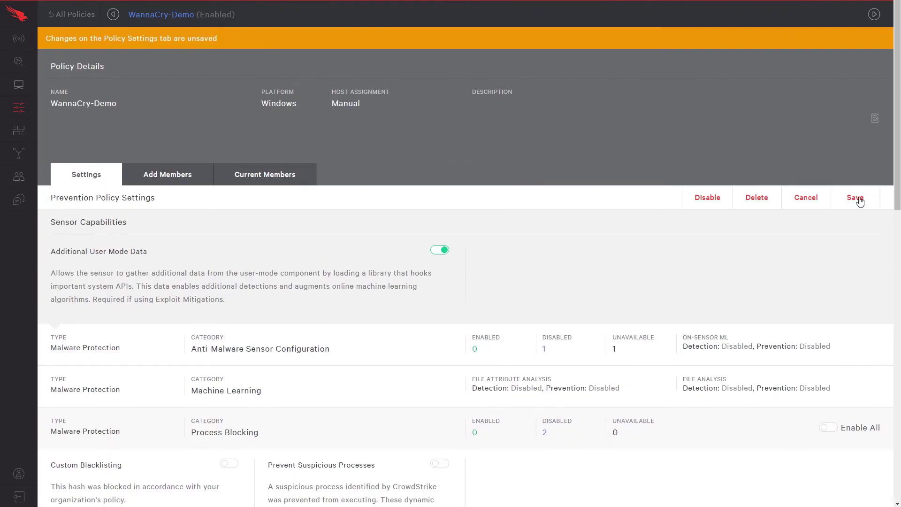
{"action": "left_click", "coordinate": [857, 201]}
{"action": "left_click", "coordinate": [566, 453]}
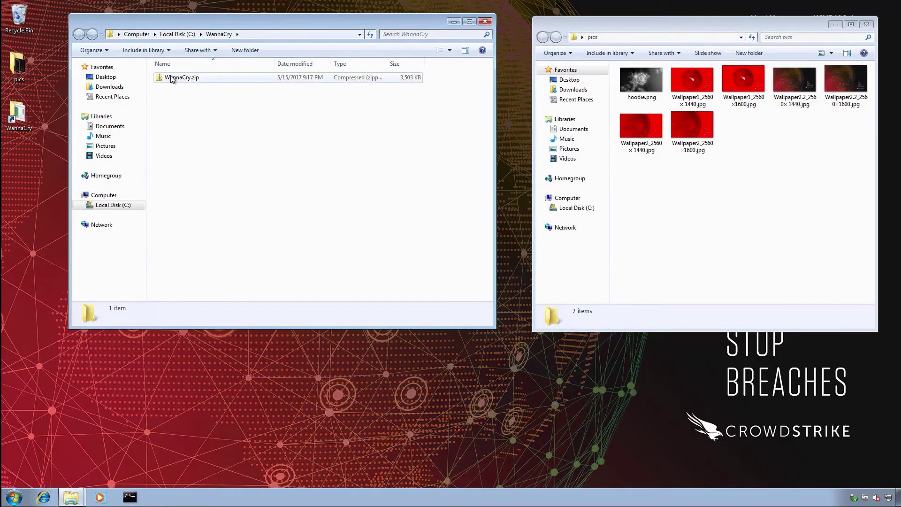
Extract WannaCry.exe from WannaCry.zip with the archive password and open it in Notepad++
{"action": "right_click", "coordinate": [171, 77]}
{"action": "mouse_move", "coordinate": [192, 116]}
{"action": "left_click", "coordinate": [325, 148]}
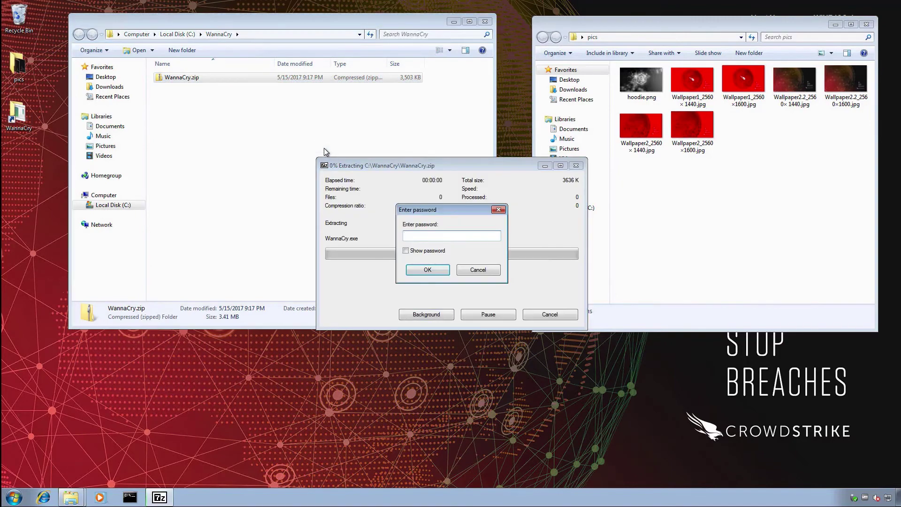
{"action": "type", "text": "infected"}
{"action": "key", "text": "Return"}
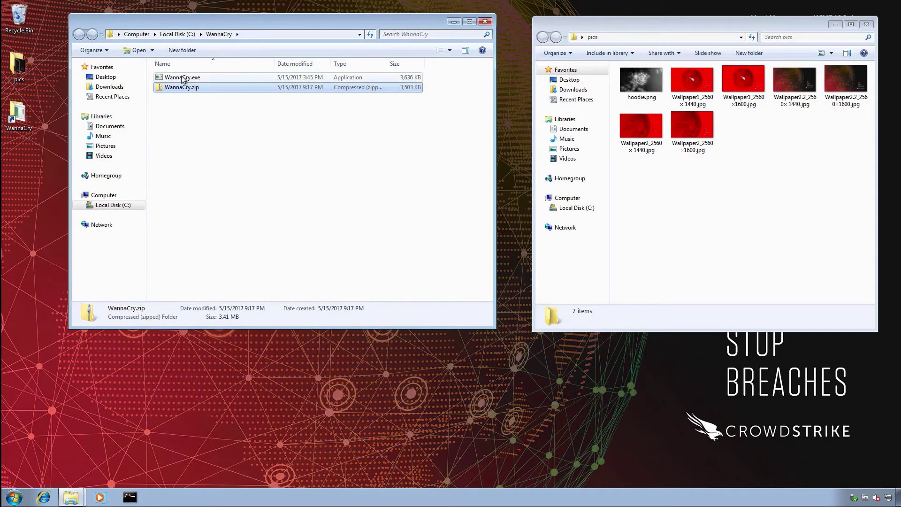
{"action": "right_click", "coordinate": [183, 77]}
{"action": "left_click", "coordinate": [220, 131]}
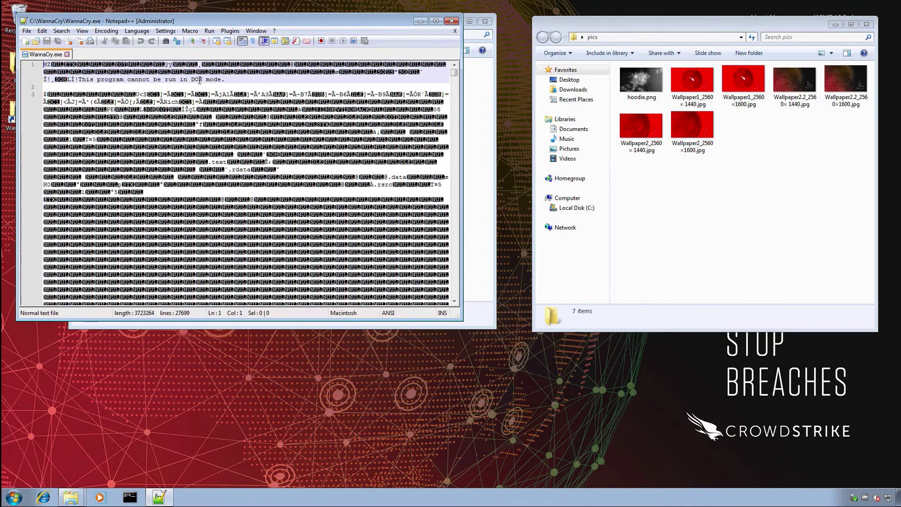
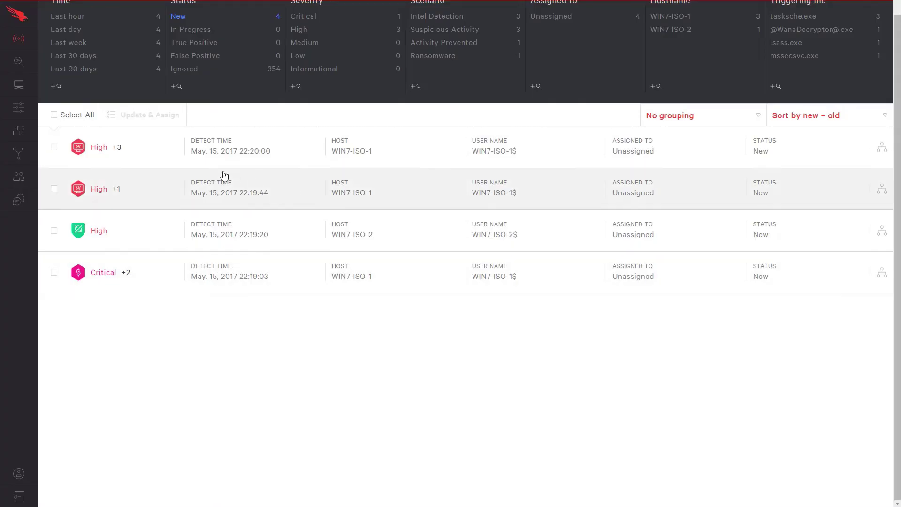
Expand the newest WIN7-ISO-1 High detection to reveal mssecsvc.exe and tasksche.exe flagged
{"action": "left_click", "coordinate": [143, 154]}
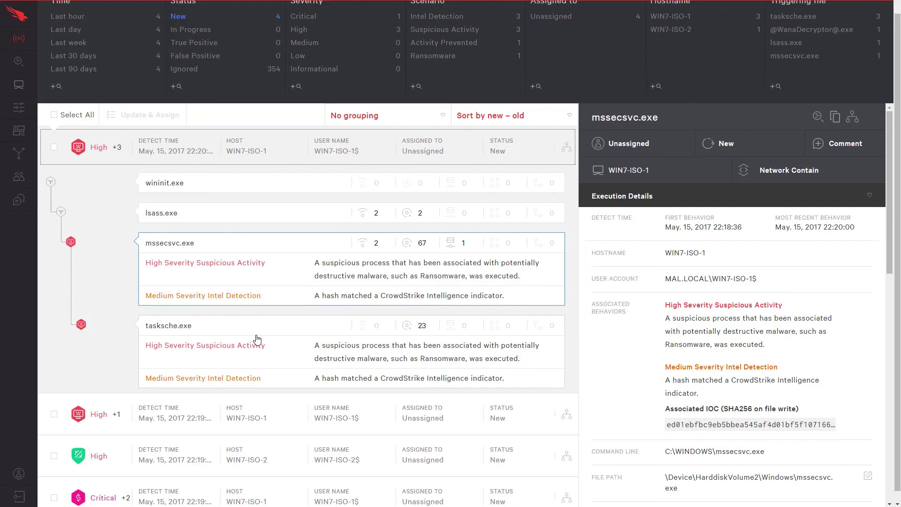
Collapse the WIN7-ISO-1 detection so all four detections list at full width
{"action": "left_click", "coordinate": [150, 148]}
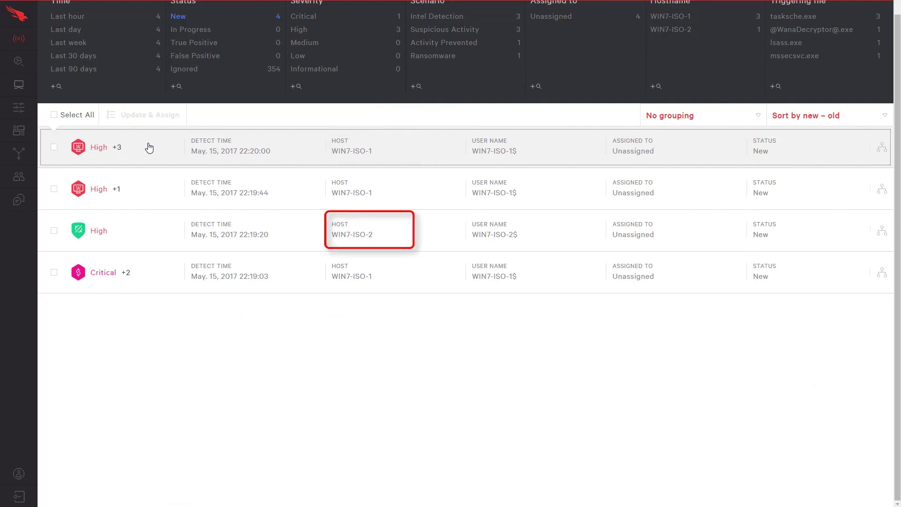
Open the WIN7-ISO-2 lsass.exe detection and find mssecsvc.exe under Quarantined Files
{"action": "left_click", "coordinate": [105, 231]}
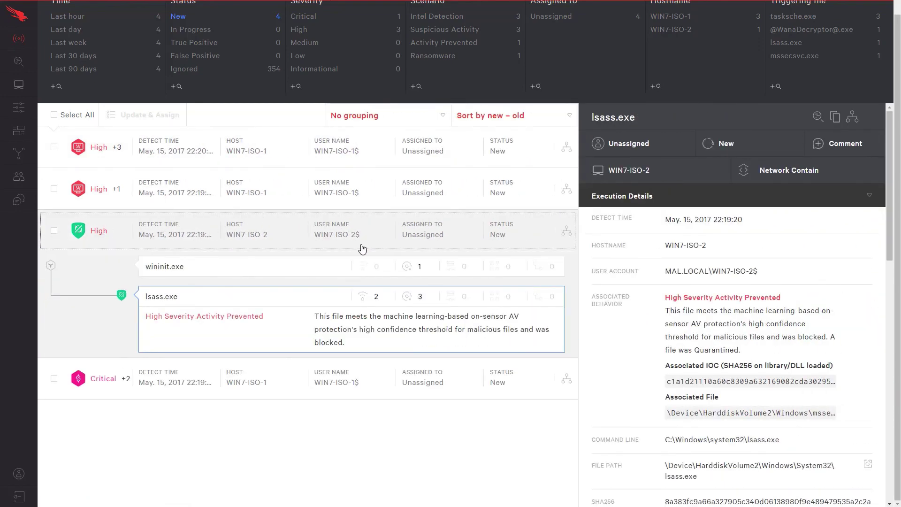
{"action": "left_click", "coordinate": [370, 320]}
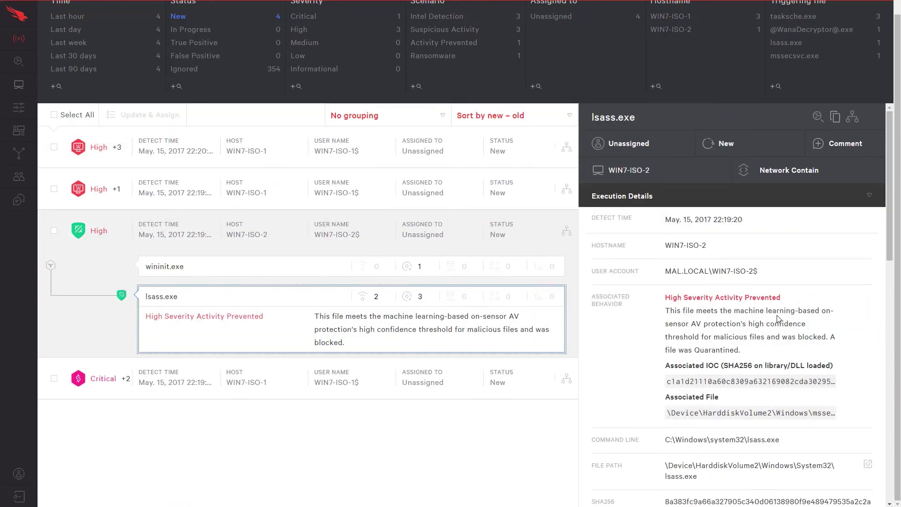
{"action": "scroll", "coordinate": [777, 318], "scroll_direction": "down", "scroll_amount": 6}
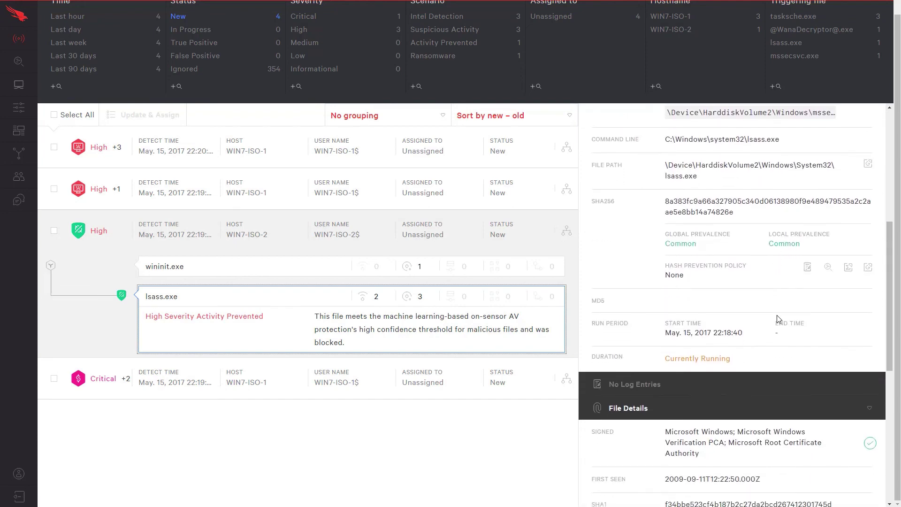
{"action": "scroll", "coordinate": [777, 318], "scroll_direction": "down", "scroll_amount": 5}
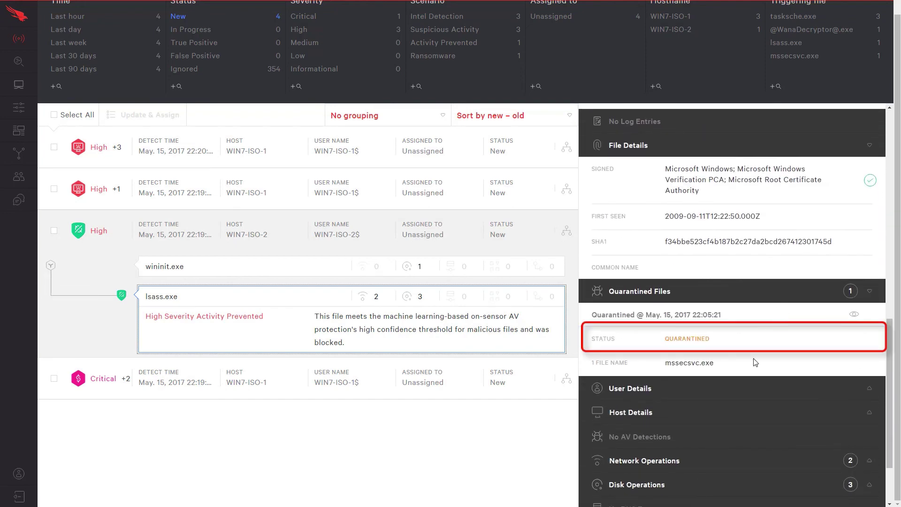